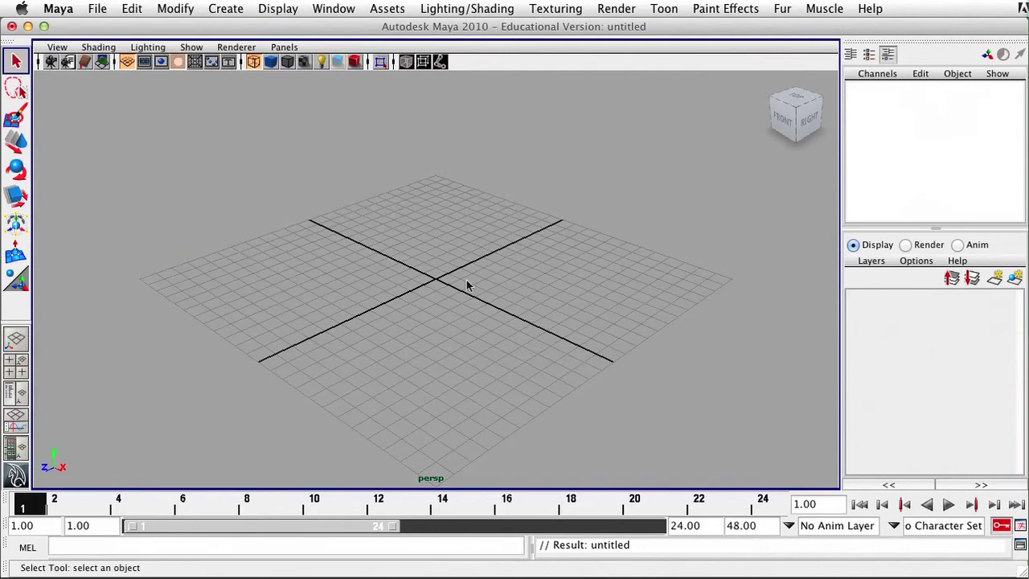
- Open the scene file anticipation.mb from the project's scenes folder
click(97, 8)
click(132, 51)
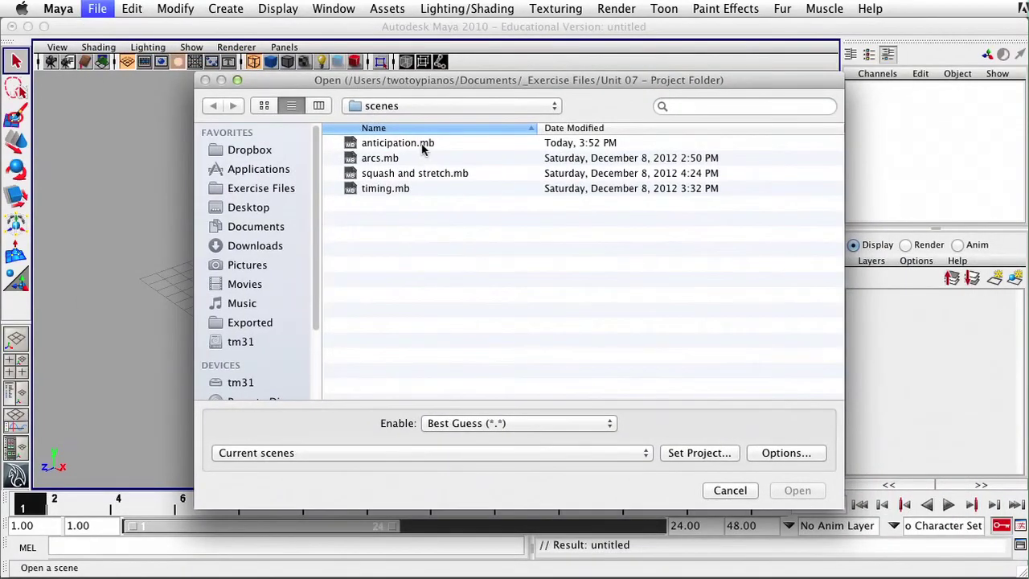
click(421, 146)
click(796, 490)
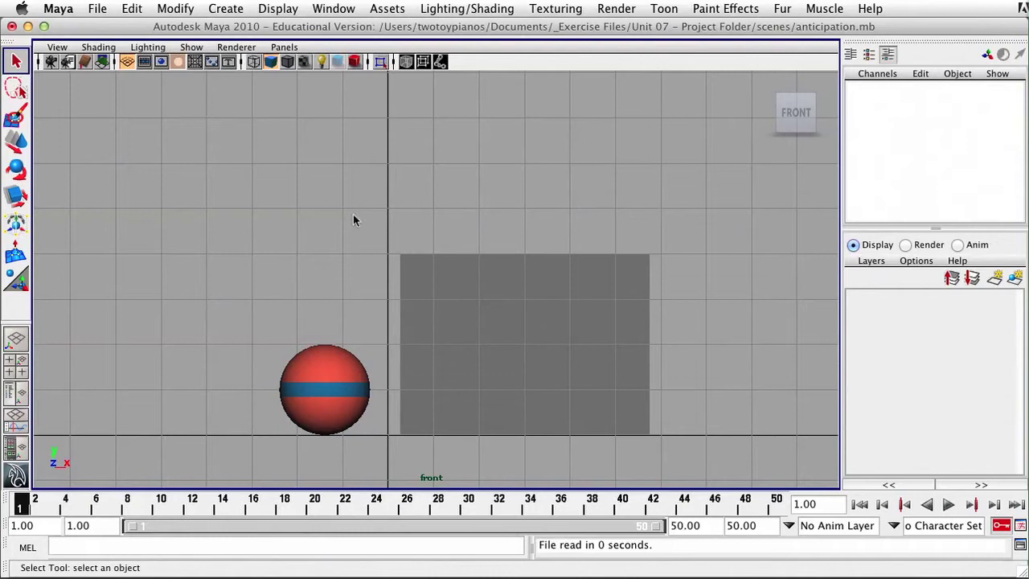
- Select the DodgeBall and key its Translate X and Translate Y at frame 1
click(331, 371)
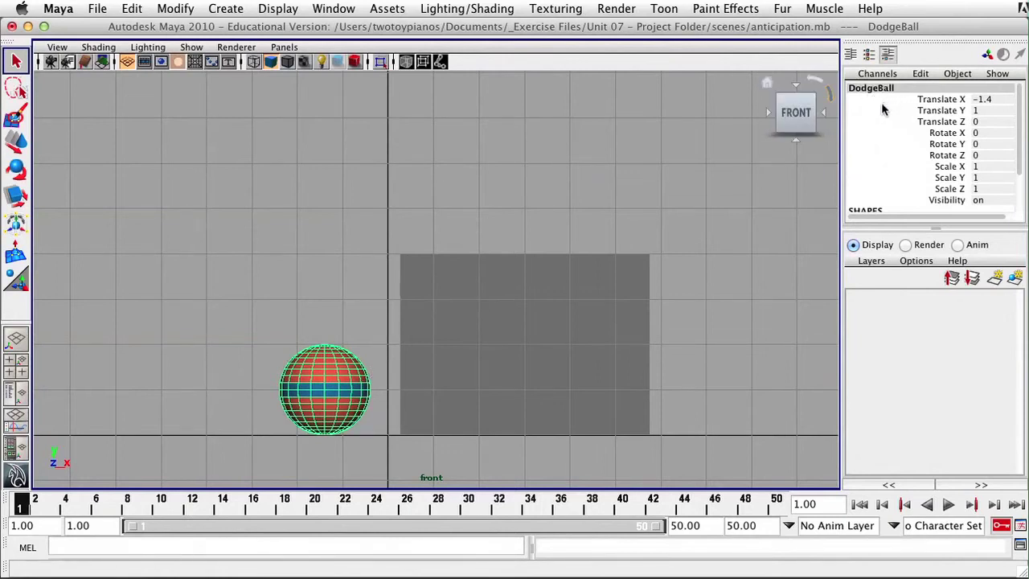
key(w)
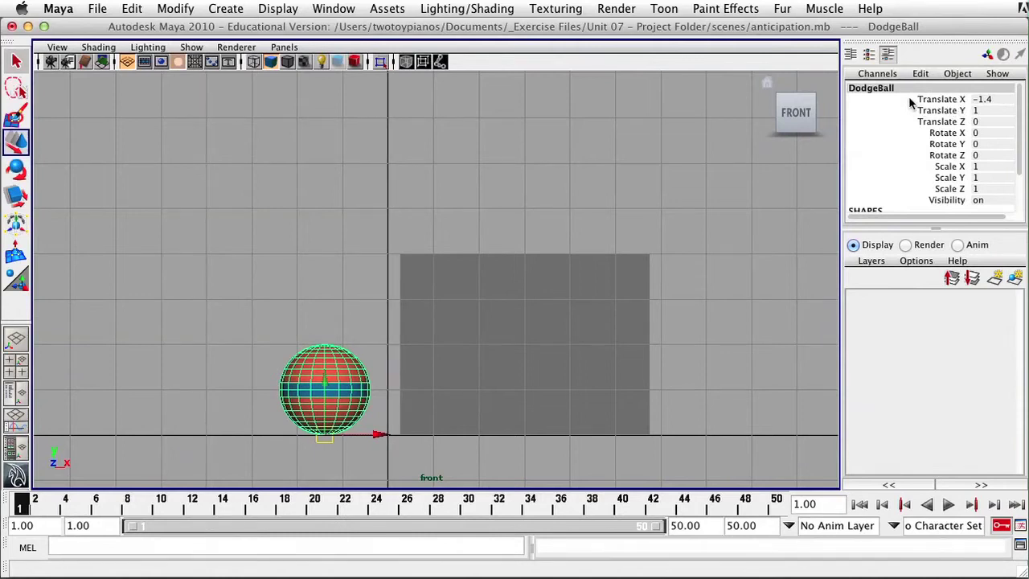
drag(911, 101, 910, 113)
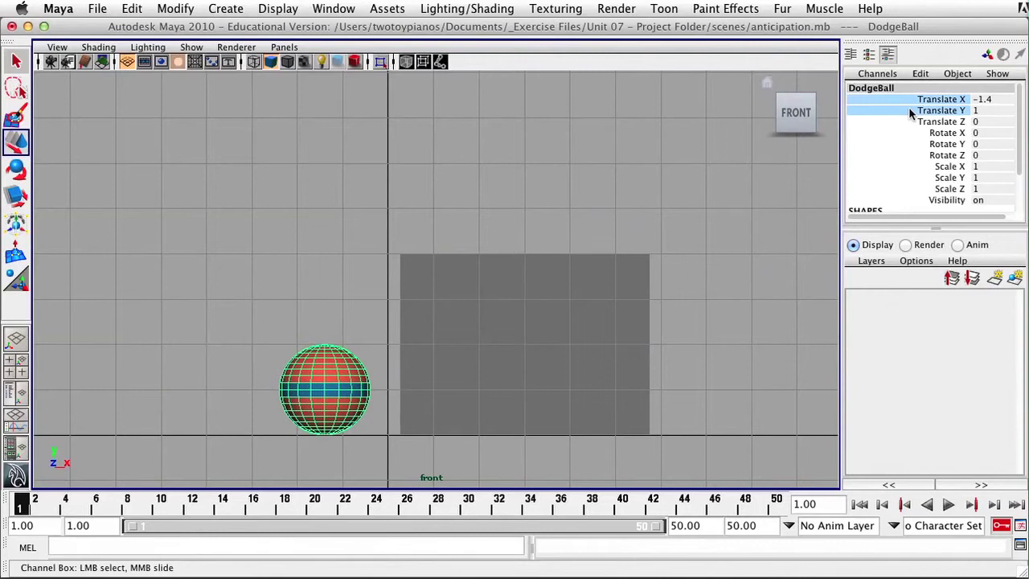
right_click(934, 106)
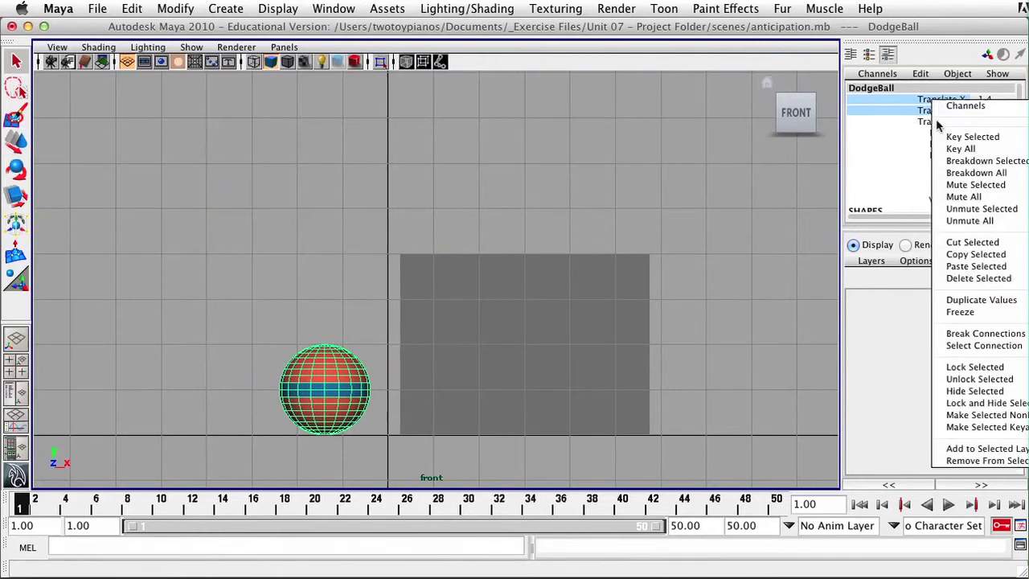
click(947, 136)
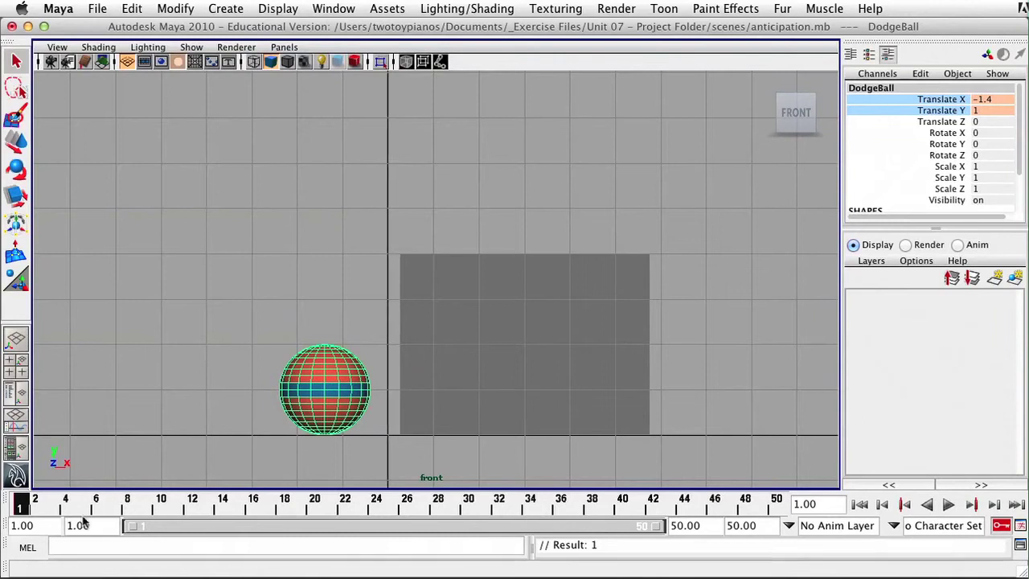
- Key the ball's Translate X and Translate Y at frame 8 and scrub between frames 1 and 8
key(alt+v)
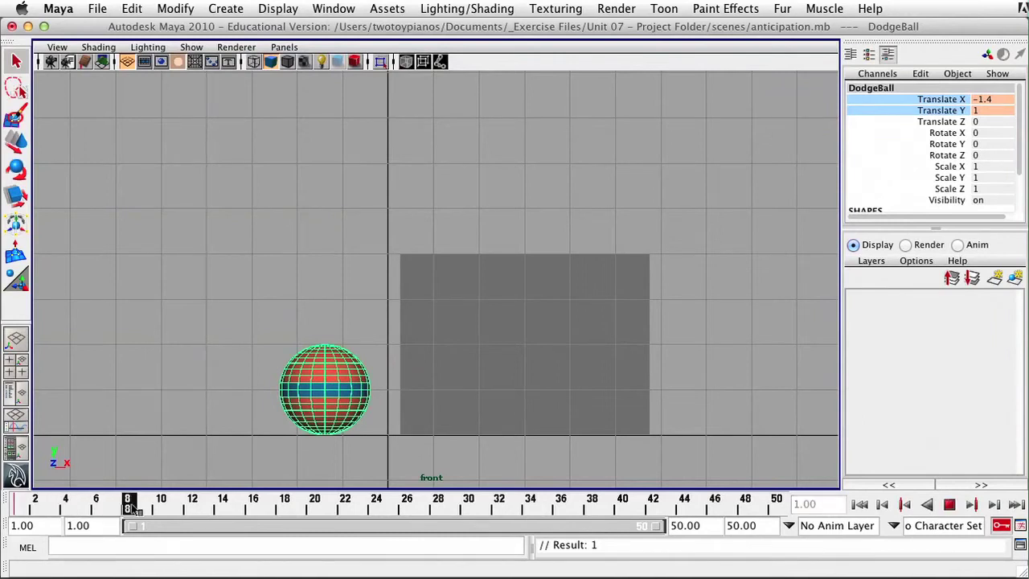
key(alt+v)
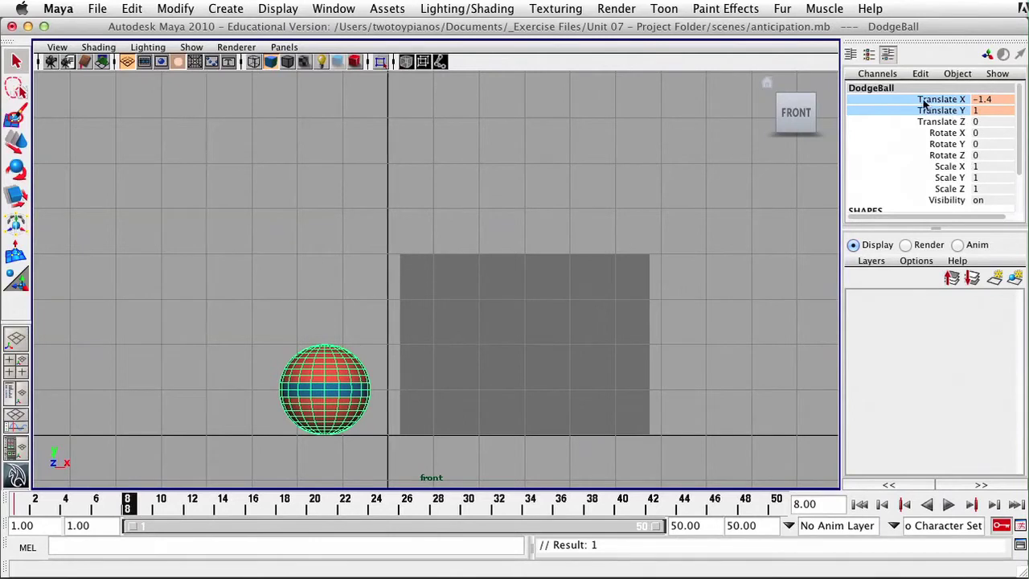
right_drag(924, 104, 944, 135)
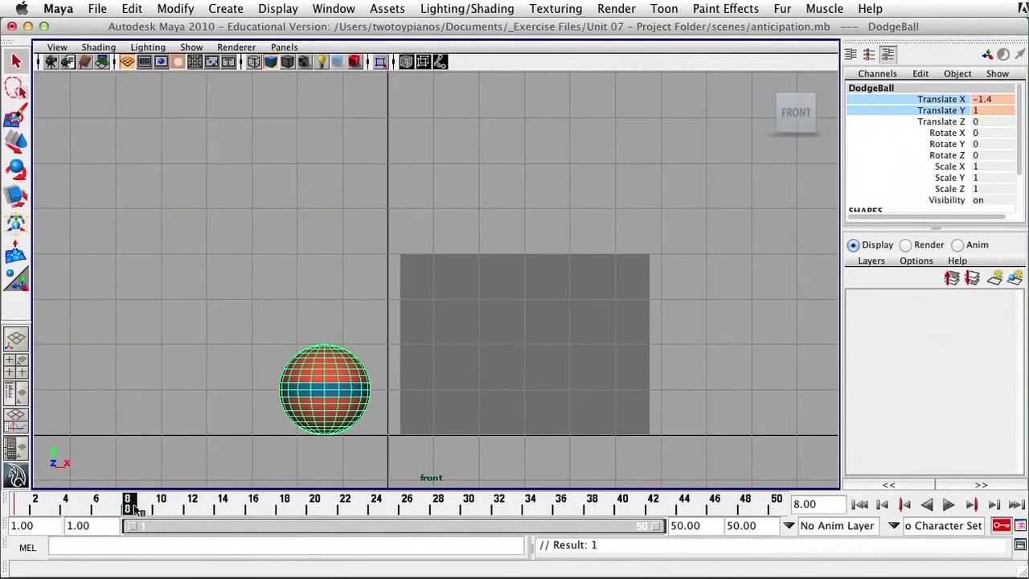
click(4, 514)
key(alt+v)
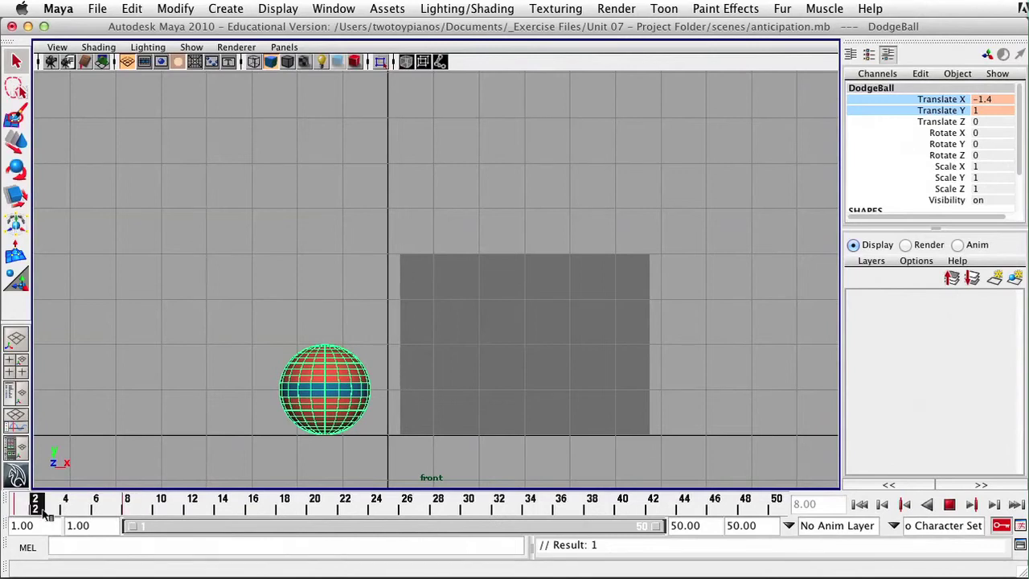
click(129, 511)
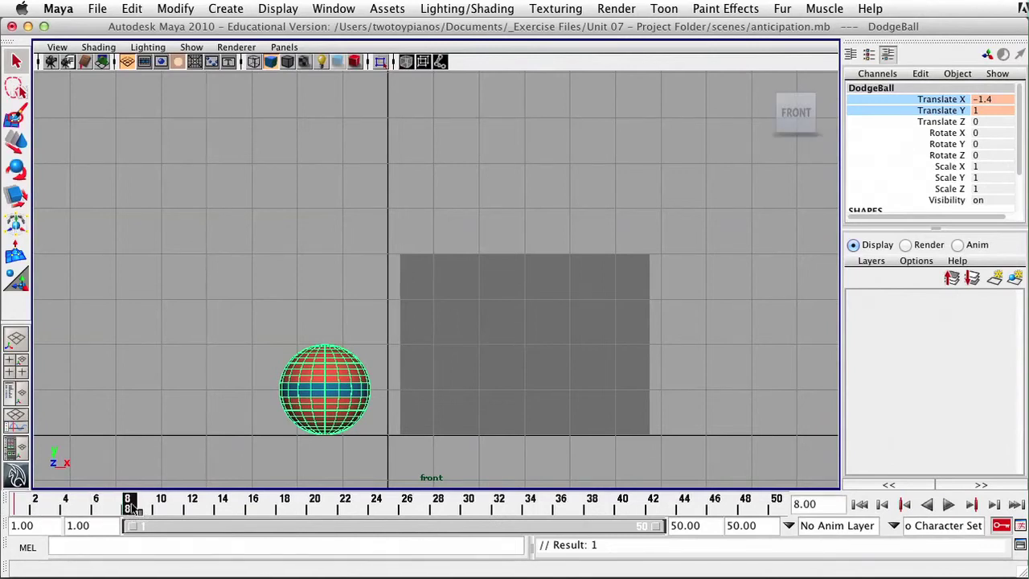
- Key the ball's Scale X and Scale Y at frame 8
drag(129, 506, 289, 516)
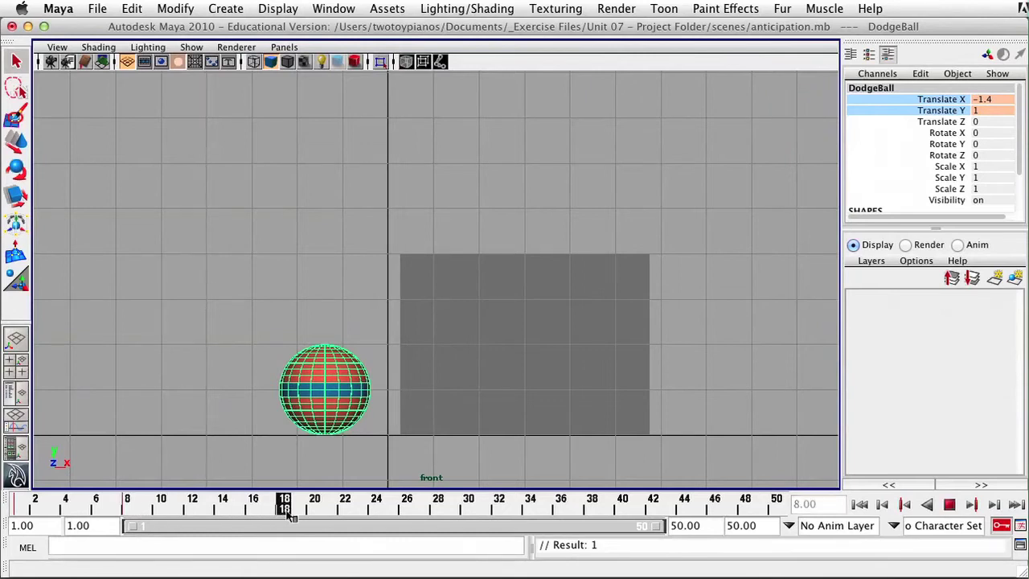
drag(290, 516, 130, 511)
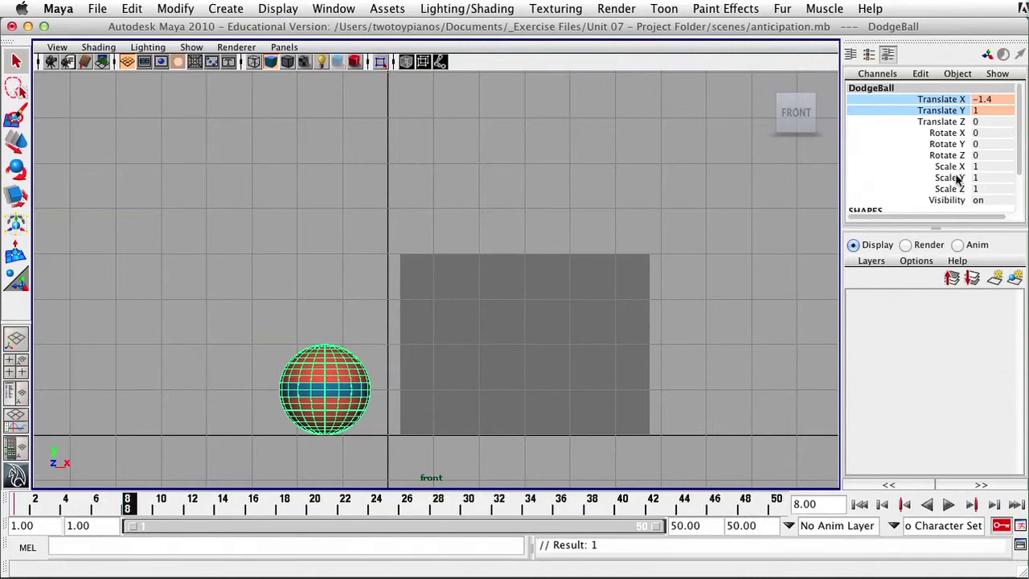
click(924, 165)
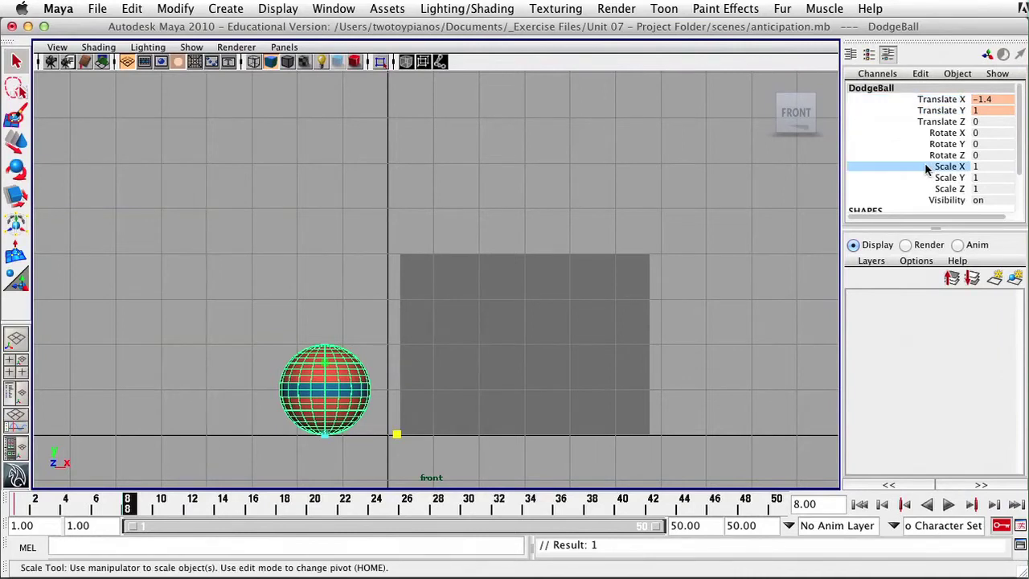
shift+click(924, 176)
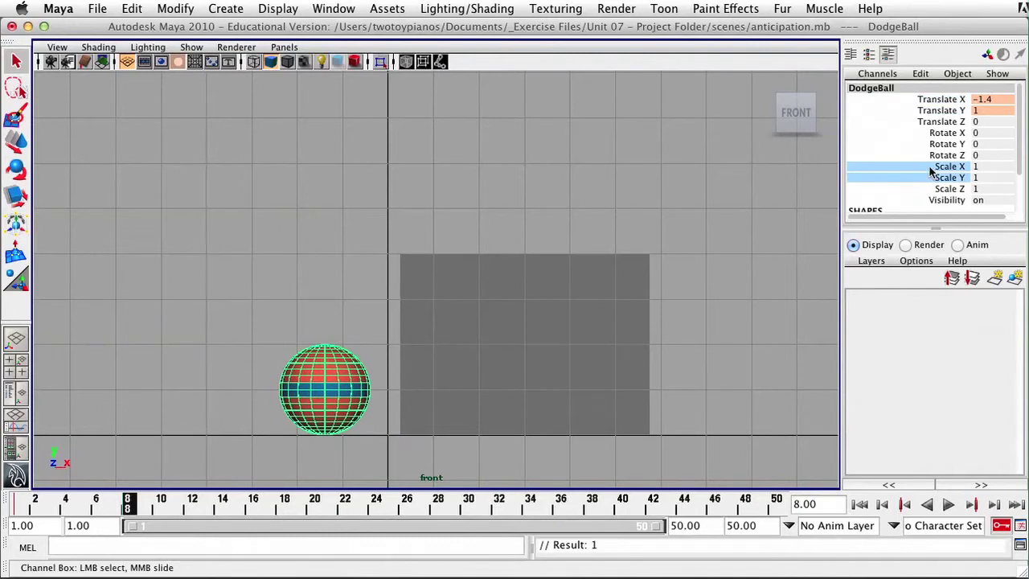
right_drag(928, 164, 942, 202)
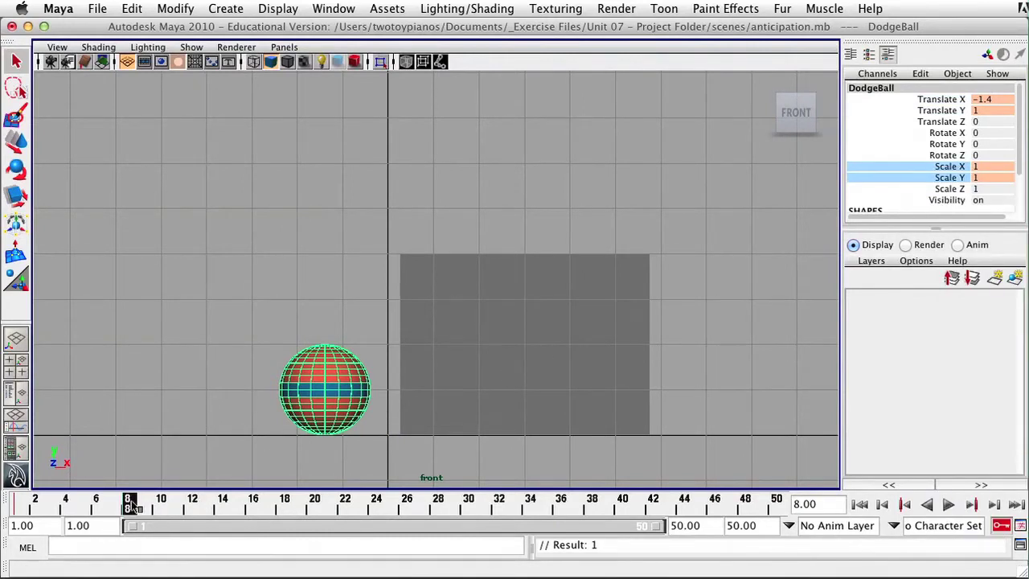
- At frame 18, squash the ball to about Scale Y 0.715 and Scale X 1.101, and key the pose
drag(140, 505, 296, 508)
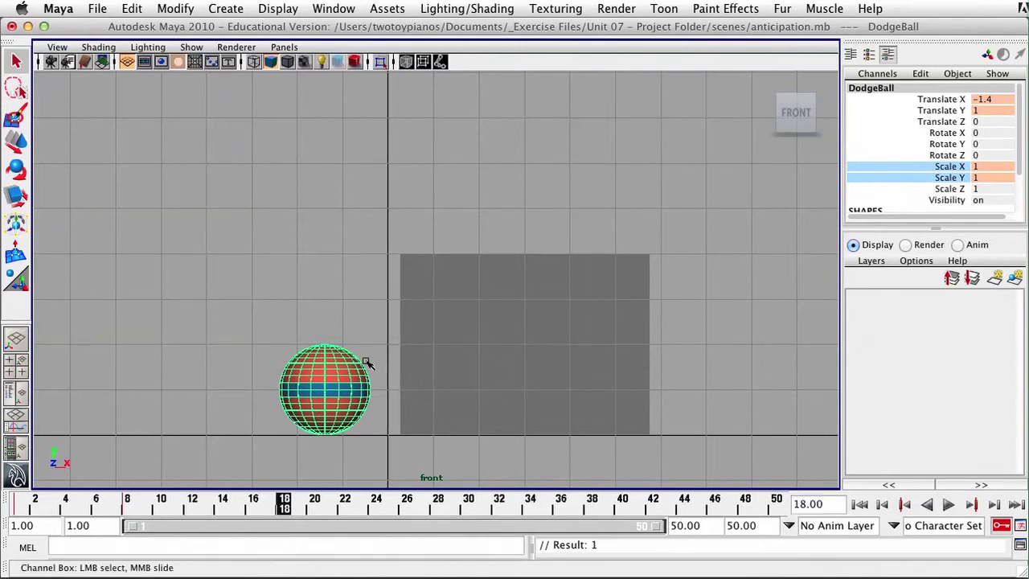
key(r)
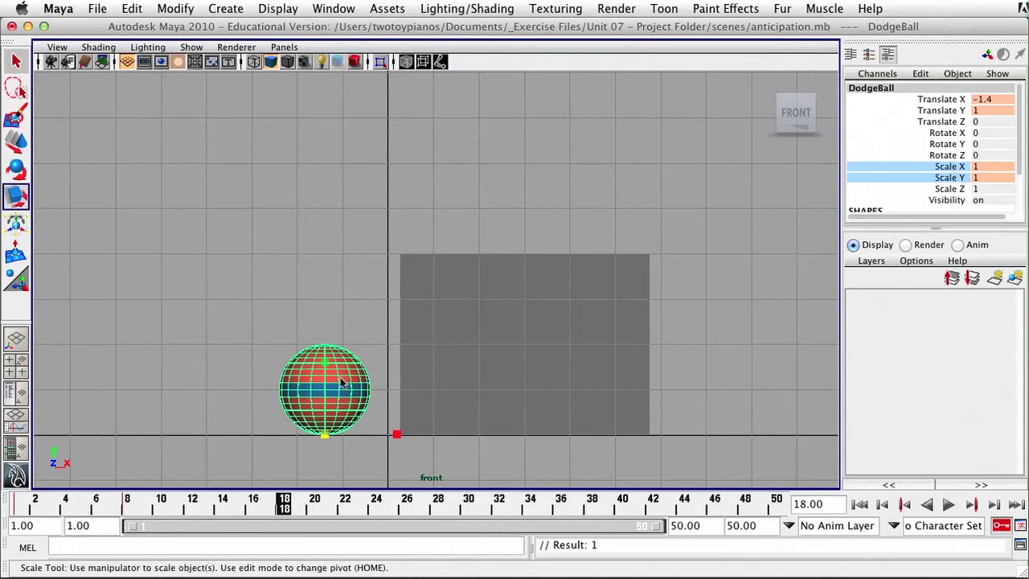
drag(324, 360, 326, 389)
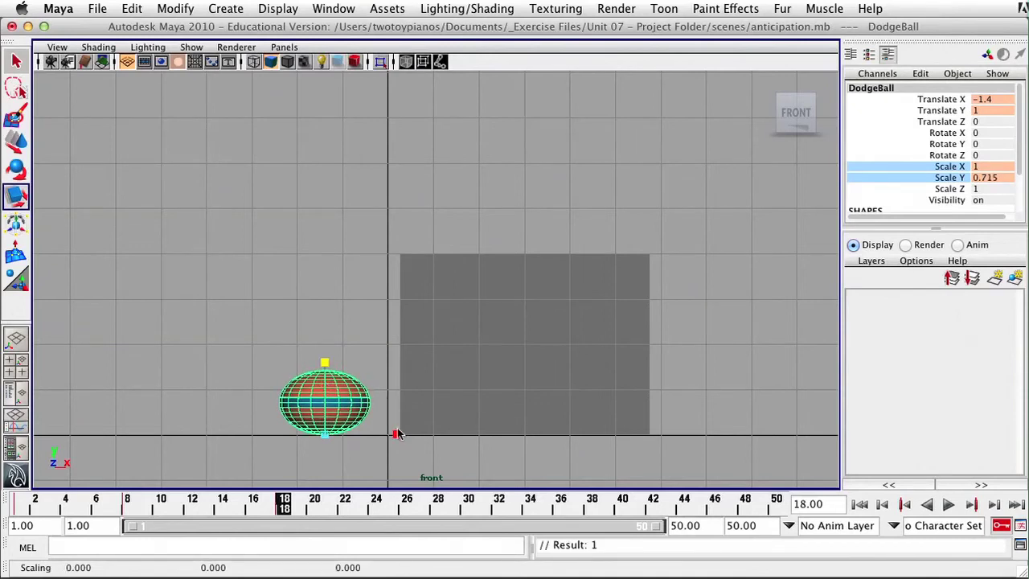
drag(397, 435, 404, 439)
key(s)
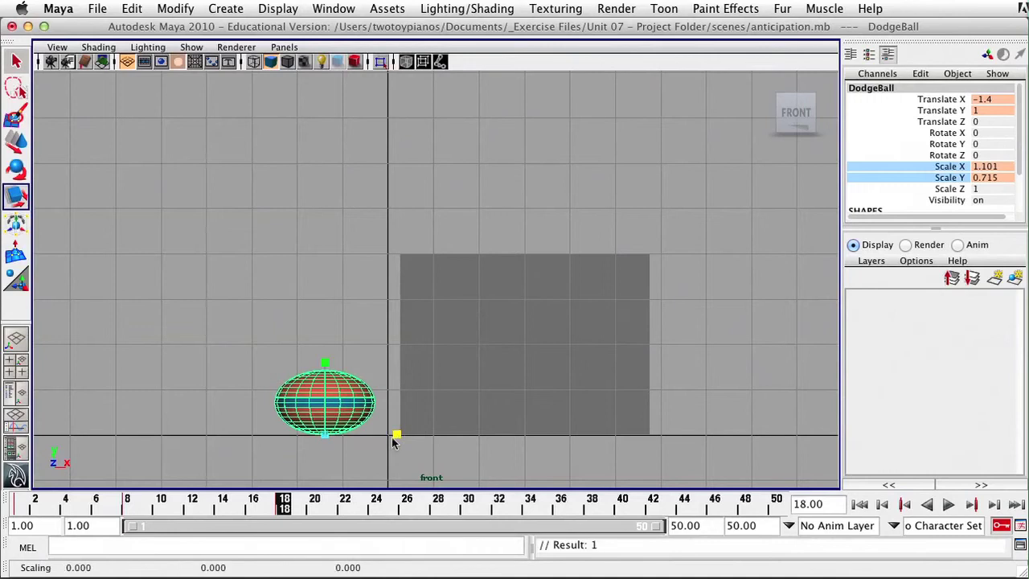
mouse_move(285, 506)
mouse_down()
mouse_move(139, 514)
mouse_move(271, 516)
mouse_move(129, 515)
mouse_move(290, 524)
mouse_move(16, 507)
mouse_move(145, 514)
mouse_move(18, 514)
mouse_move(138, 521)
mouse_move(128, 524)
mouse_move(288, 521)
mouse_up()
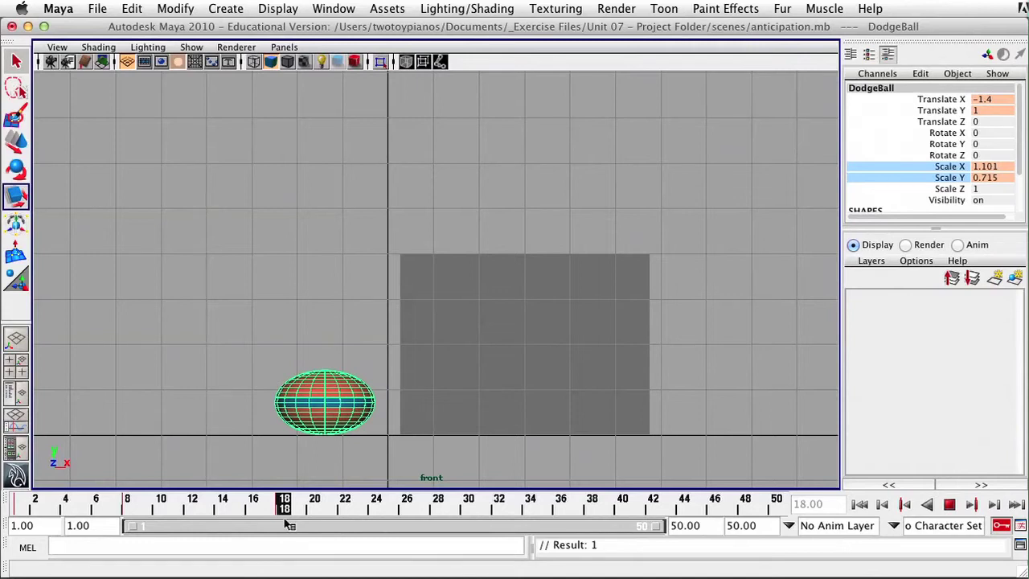
- Key the ball's Translate X and Translate Y at frame 18
key(w)
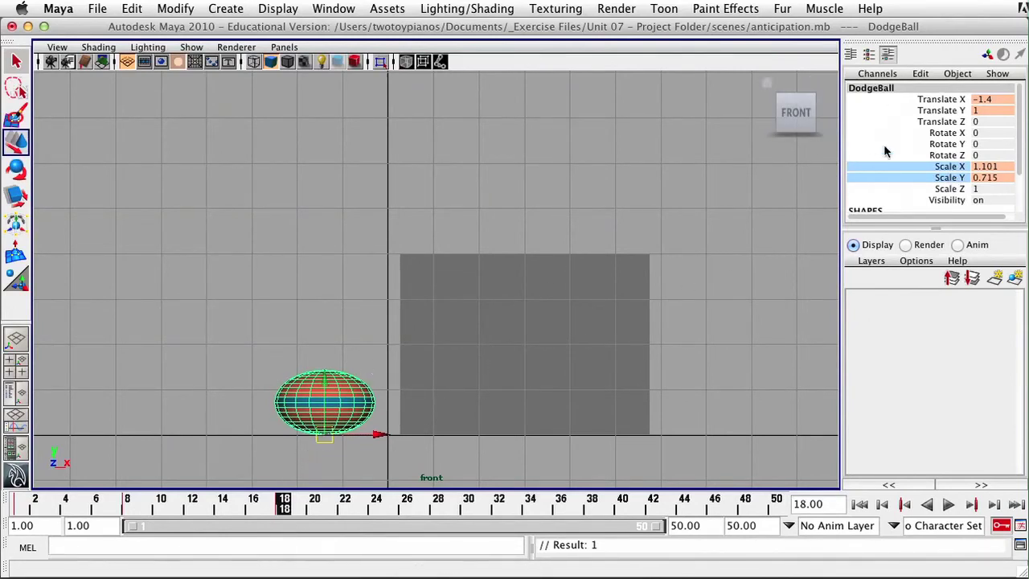
drag(920, 99, 917, 113)
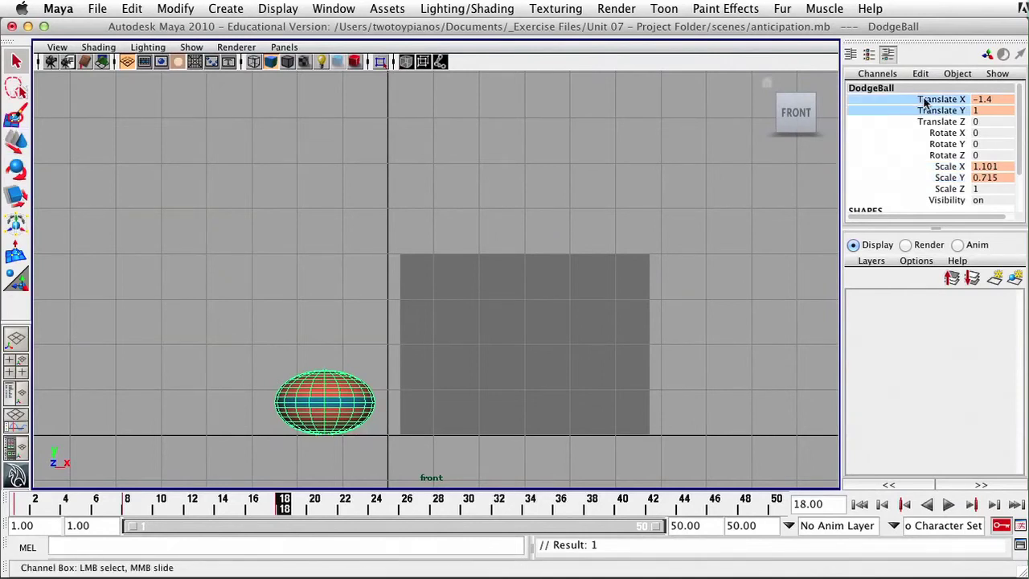
right_click(923, 99)
click(924, 134)
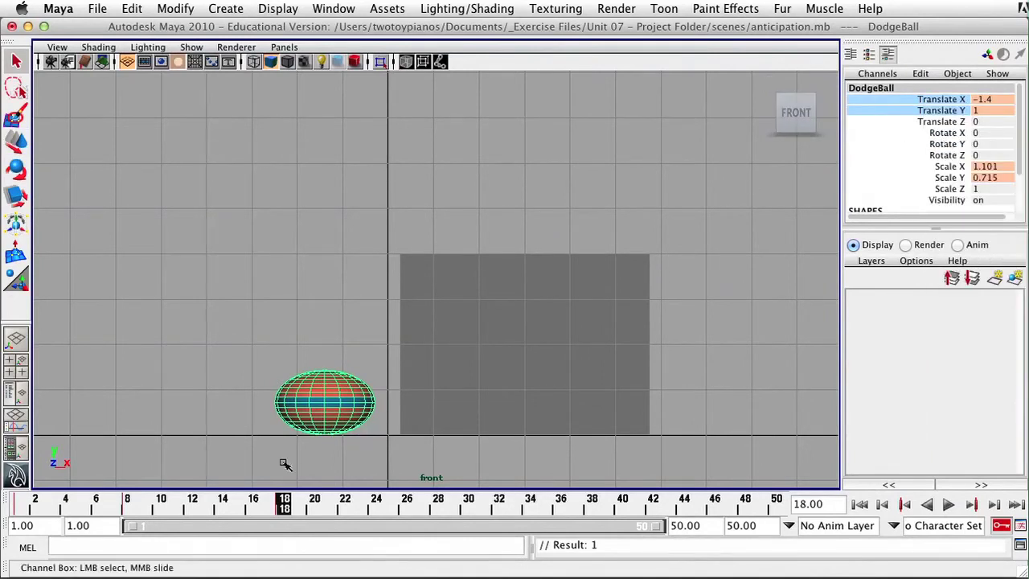
- At frame 28, move the ball into the air above the box's near edge, to about Translate X -0.04 and Translate Y 5.927
drag(286, 505, 437, 519)
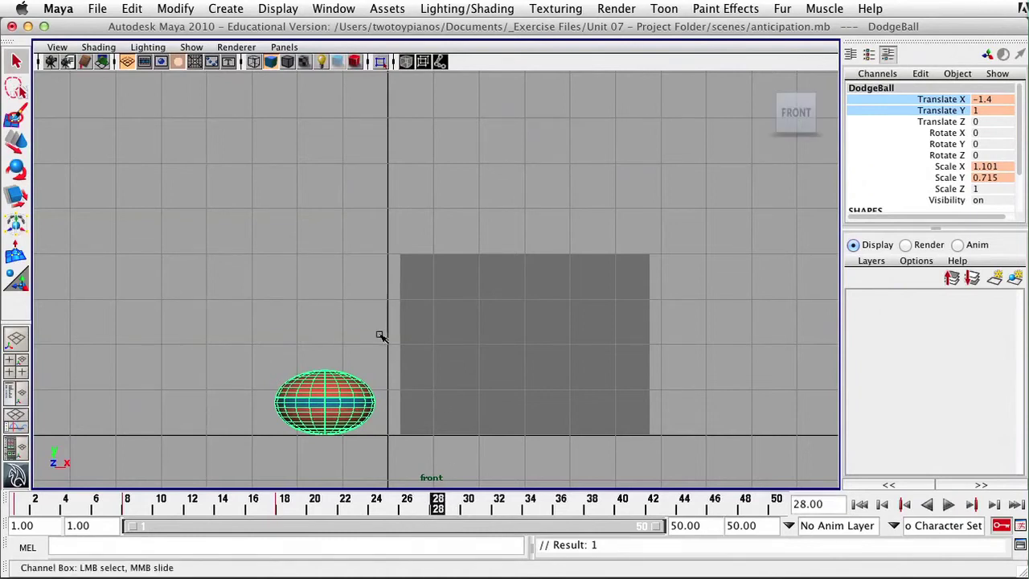
key(w)
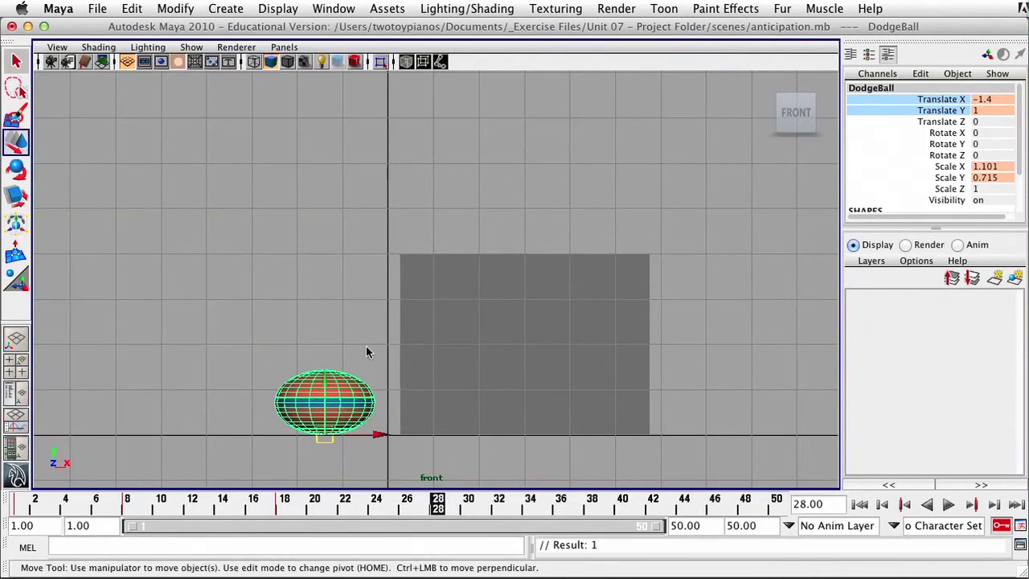
mouse_move(325, 400)
mouse_down()
mouse_move(365, 182)
mouse_move(401, 214)
mouse_move(439, 216)
mouse_up()
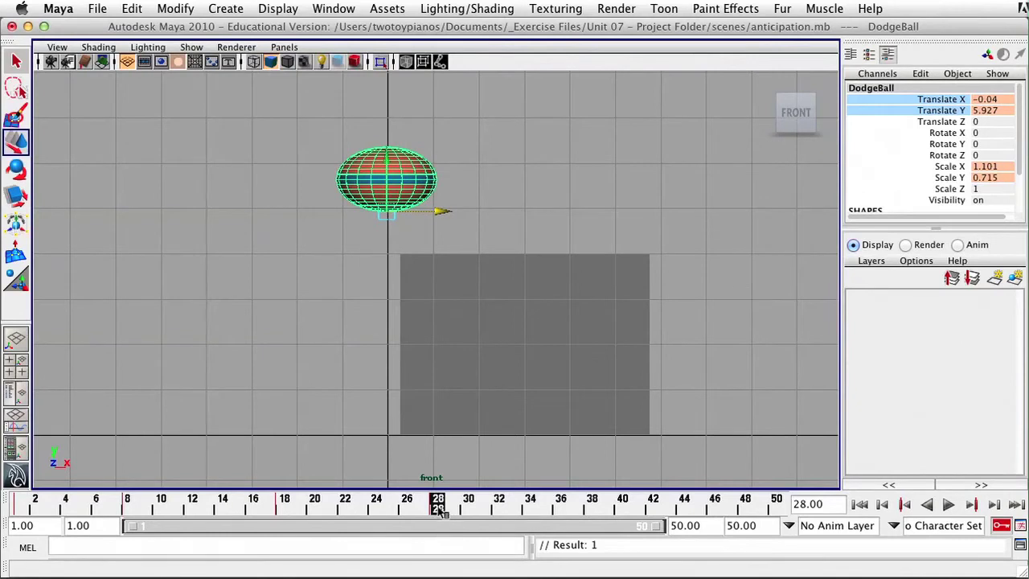
- At frame 32, land the ball on the box's top edge at about Translate X 0.525 and Translate Y 4.995, and key it
mouse_move(441, 510)
mouse_down()
mouse_move(324, 514)
mouse_move(441, 506)
mouse_up()
key(alt+v)
key(alt+v)
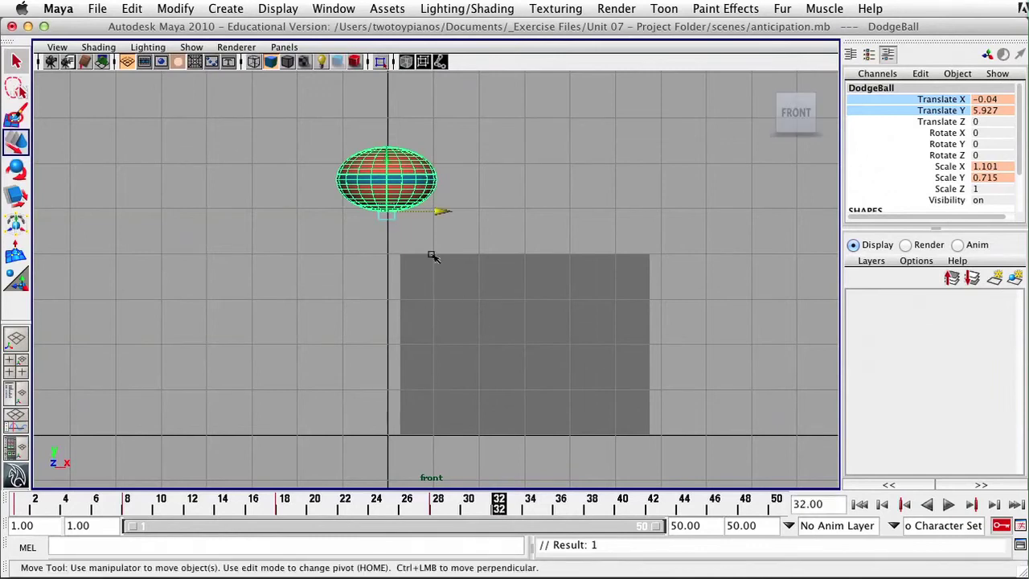
drag(389, 203, 414, 248)
scroll(414, 248, up, 5)
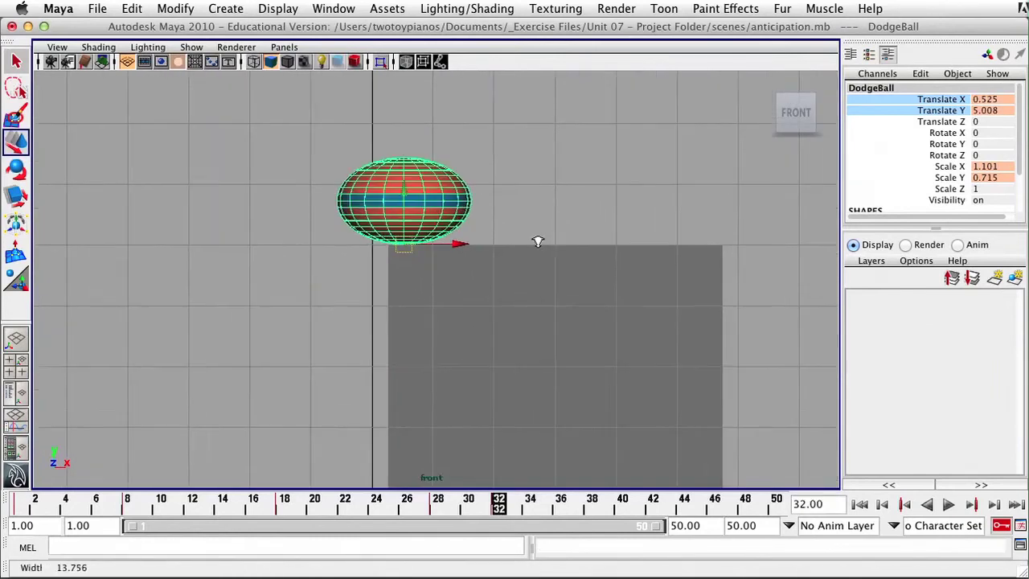
mouse_move(695, 243)
alt+middle_down()
mouse_move(509, 244)
mouse_move(590, 389)
alt+middle_up()
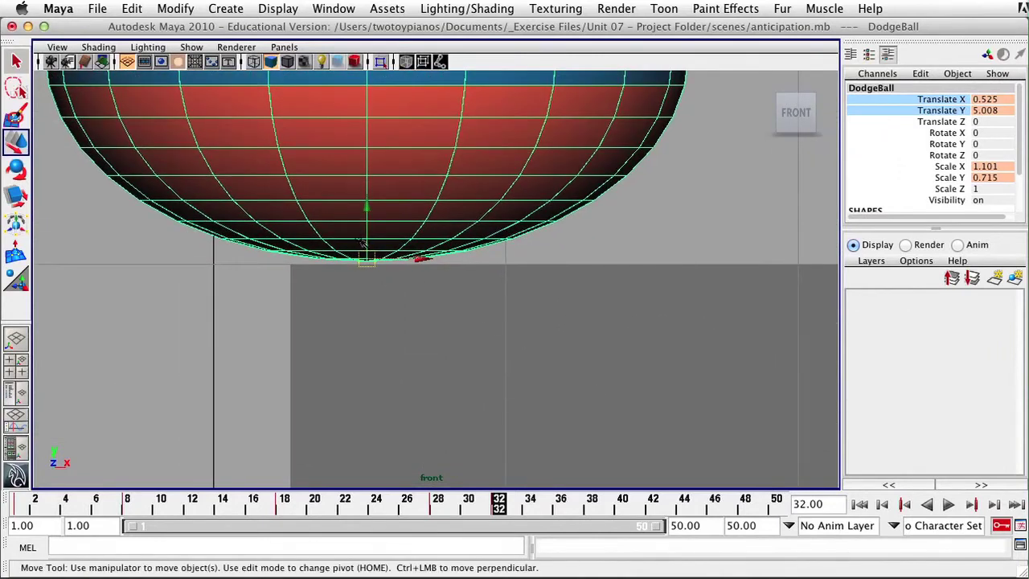
drag(368, 210, 368, 211)
key(s)
click(1000, 111)
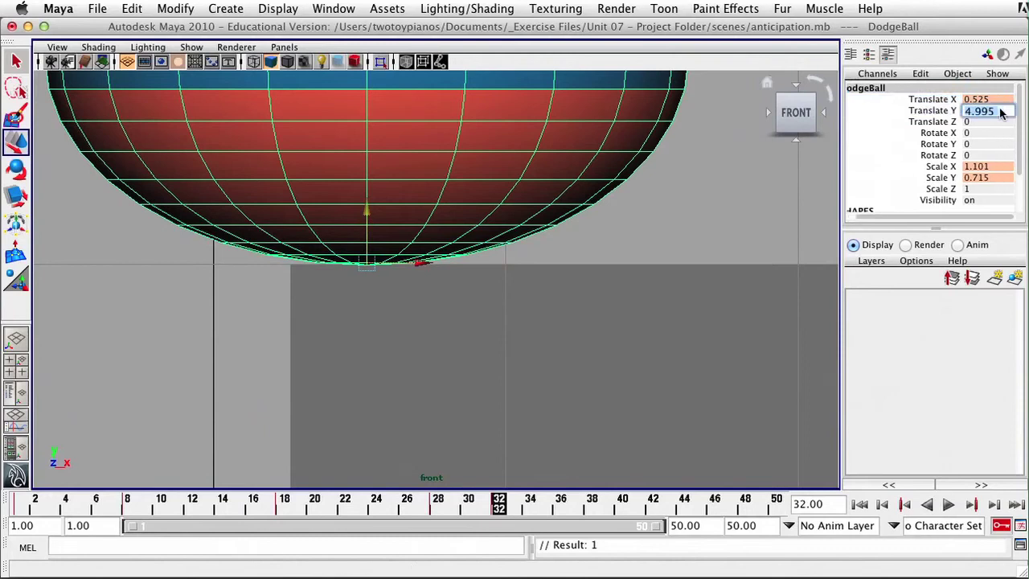
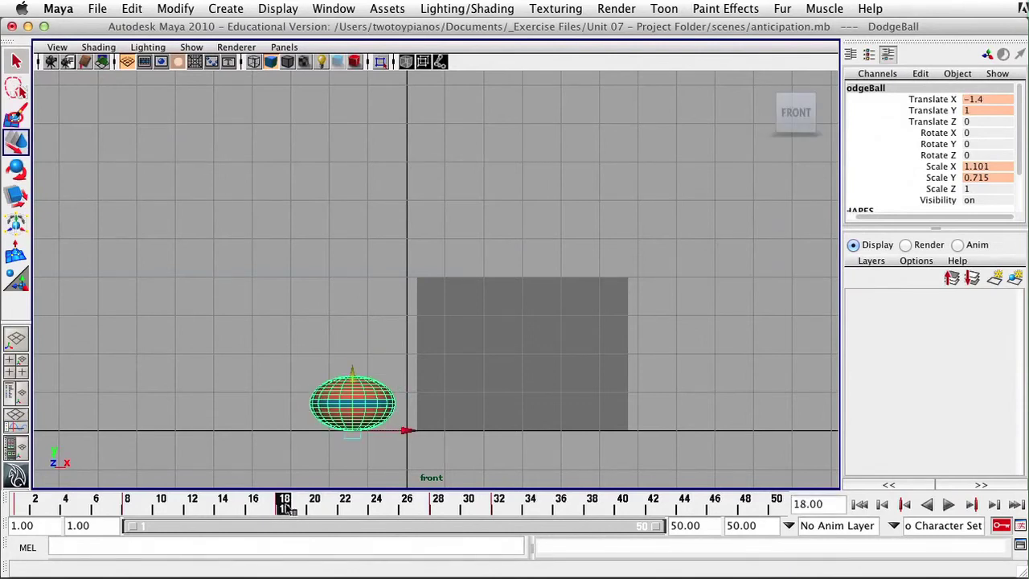
- At frame 19, stretch the ball to about Scale Y 1.094 and Scale X 0.941, and key the pose
click(301, 512)
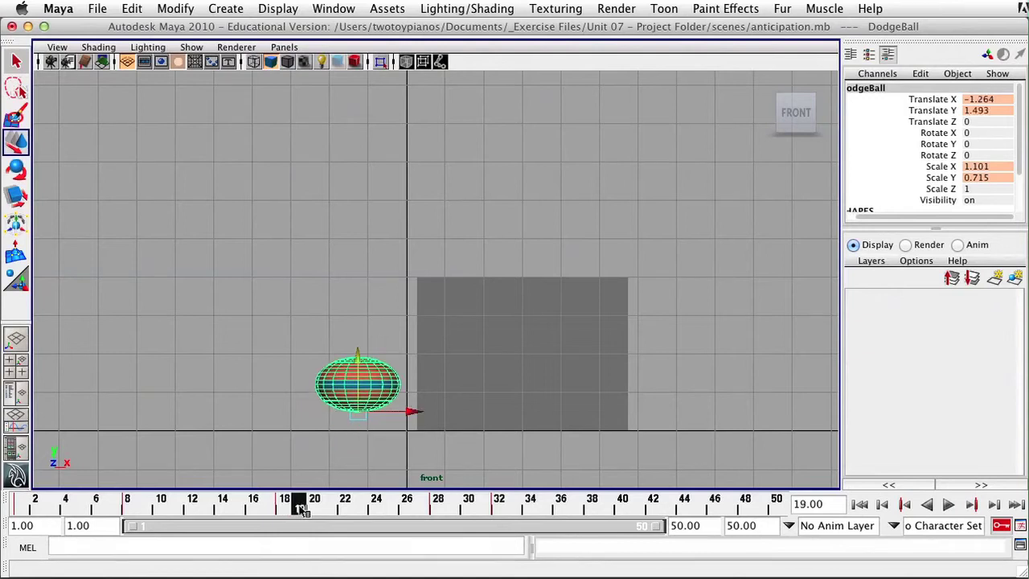
key(r)
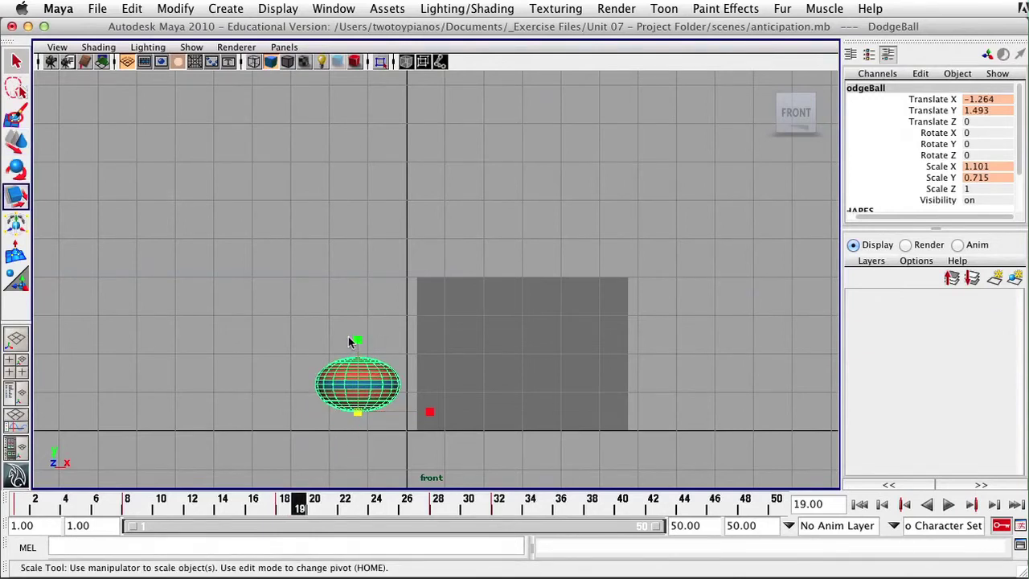
drag(357, 342, 358, 299)
drag(434, 417, 421, 417)
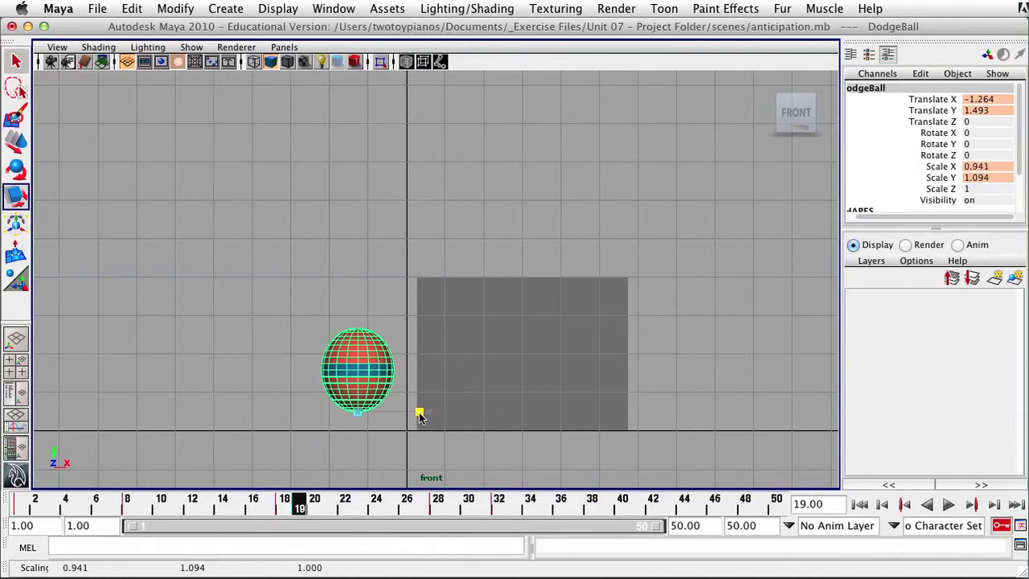
key(s)
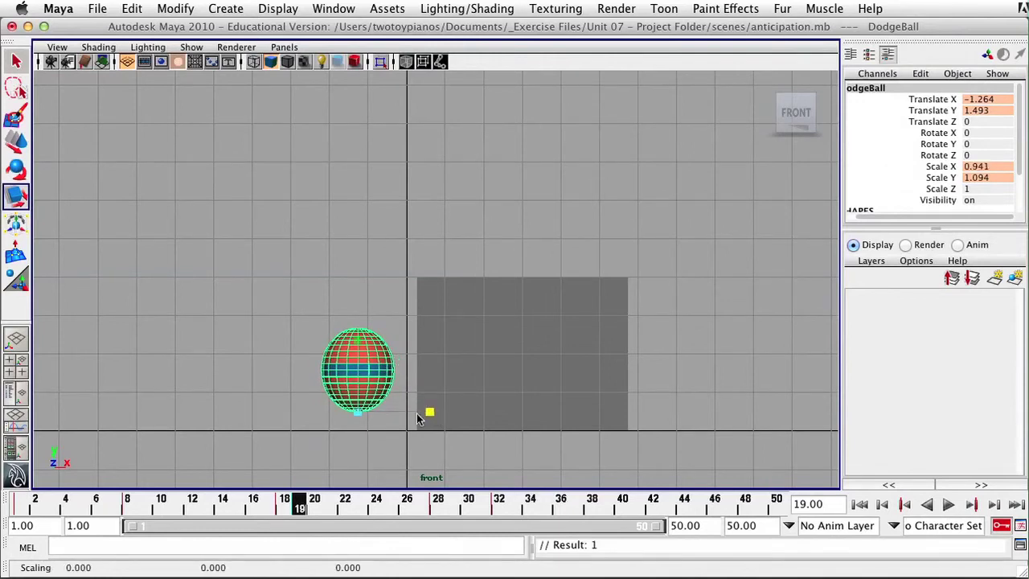
- At frame 22, set the ball's Scale X and Scale Y to 1
click(283, 504)
drag(283, 503, 343, 521)
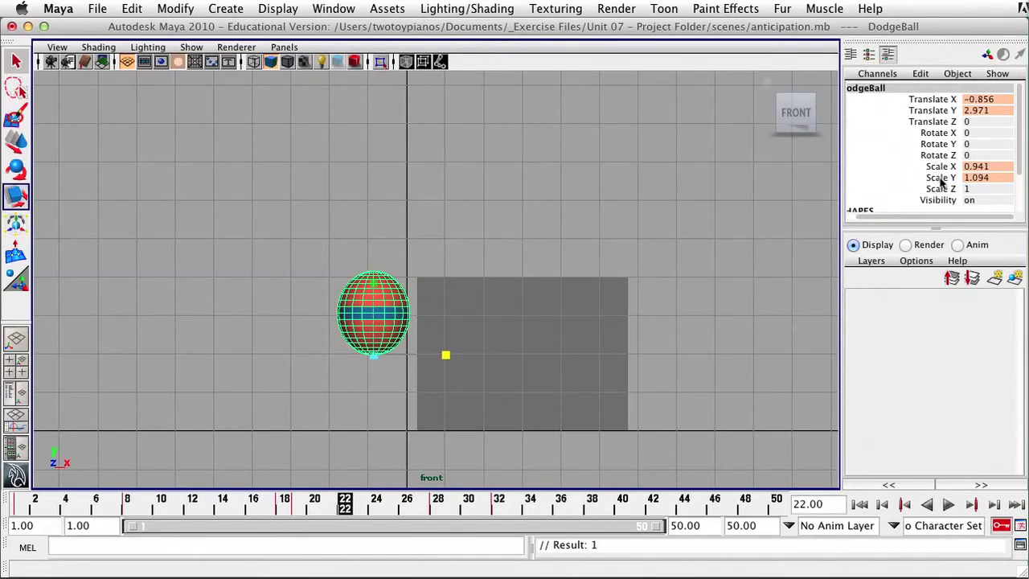
double_click(997, 178)
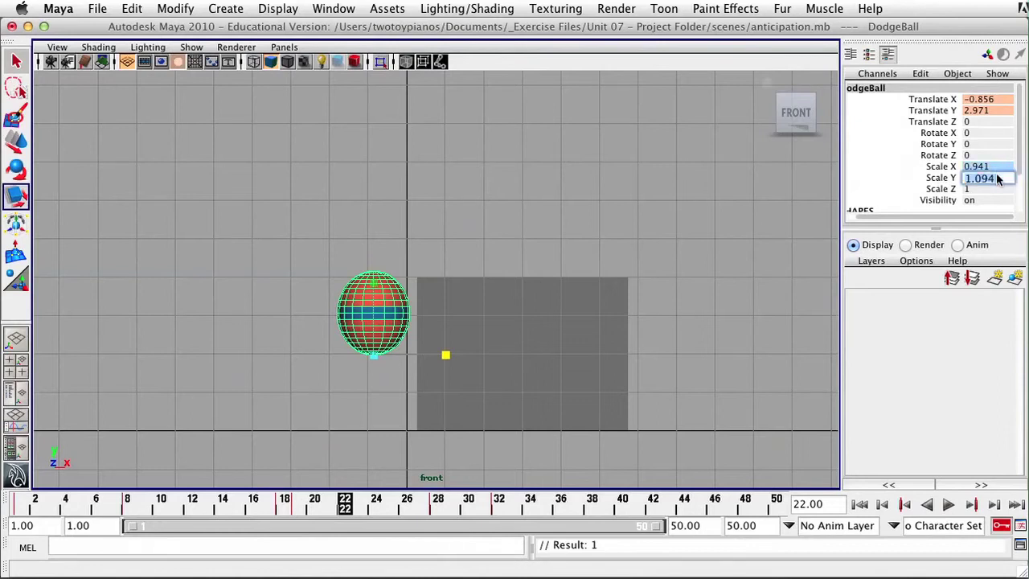
text(1)
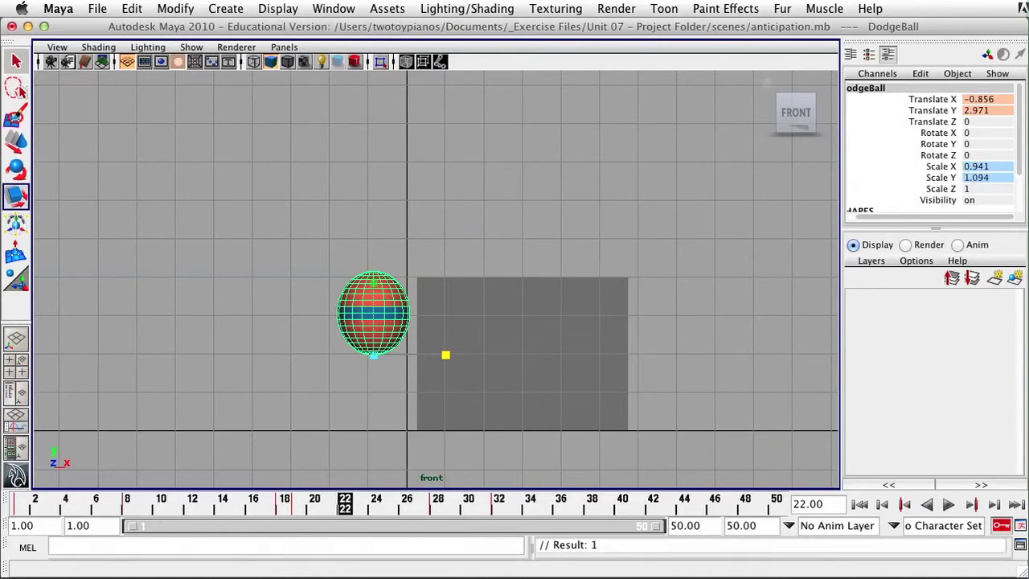
key(Return)
- Play the animation from frame 1 to review the ball's squash, stretch and jump onto the box
key(alt+v)
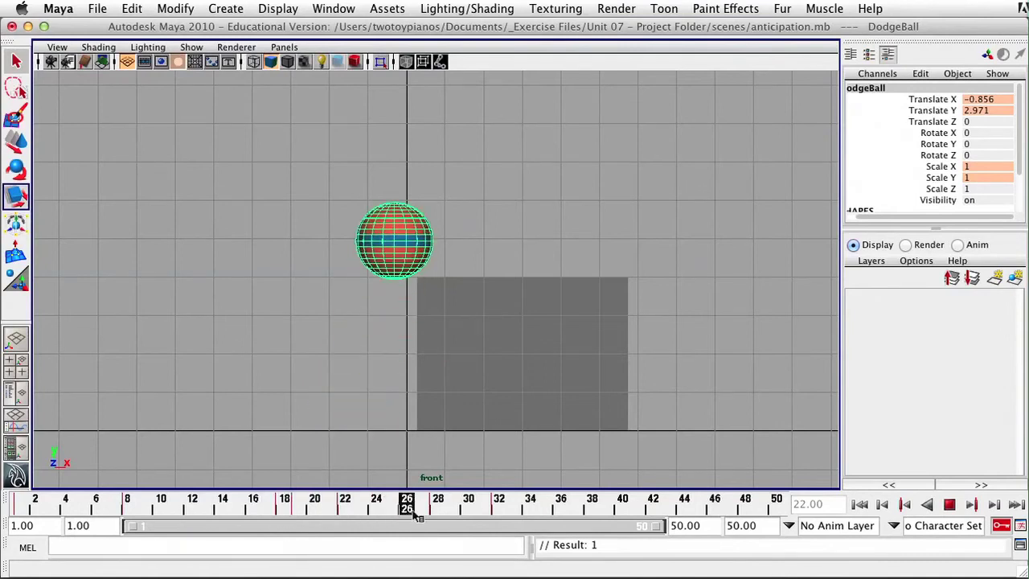
drag(499, 519, 17, 515)
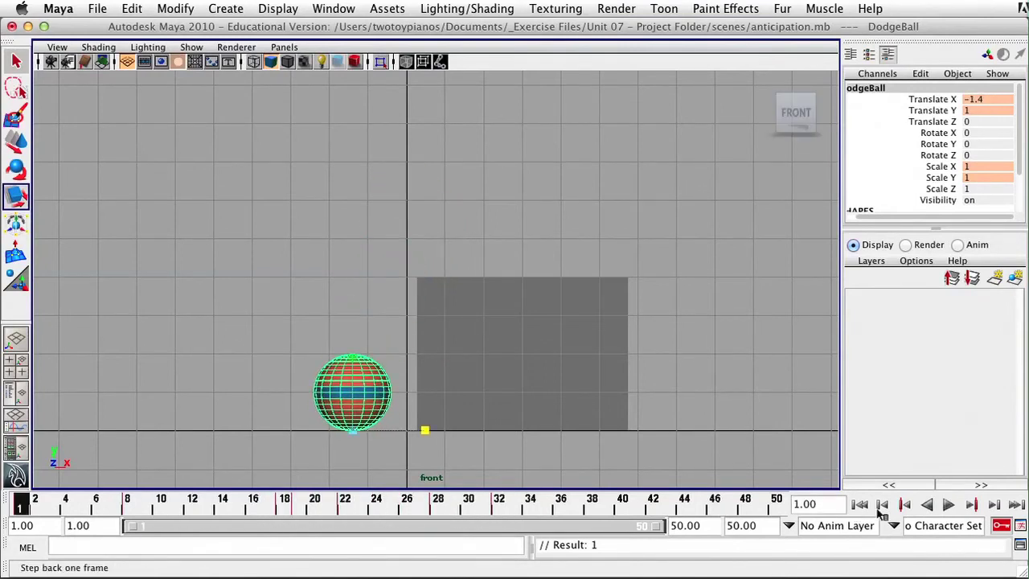
click(948, 504)
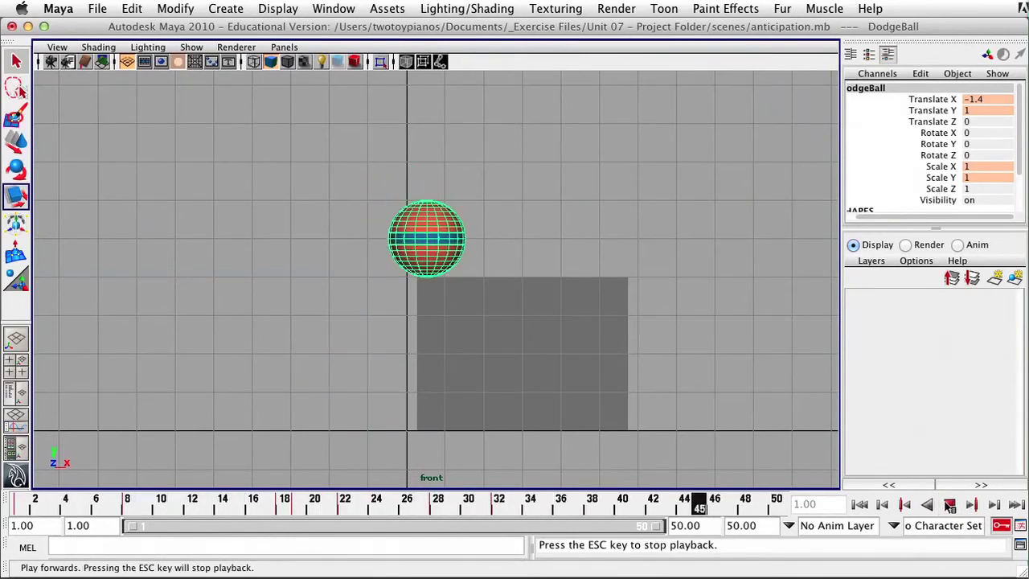
click(949, 504)
- Go to frame 22 and switch to a layout with a smooth-shaded front view above the Graph Editor
drag(339, 494, 344, 528)
key(r)
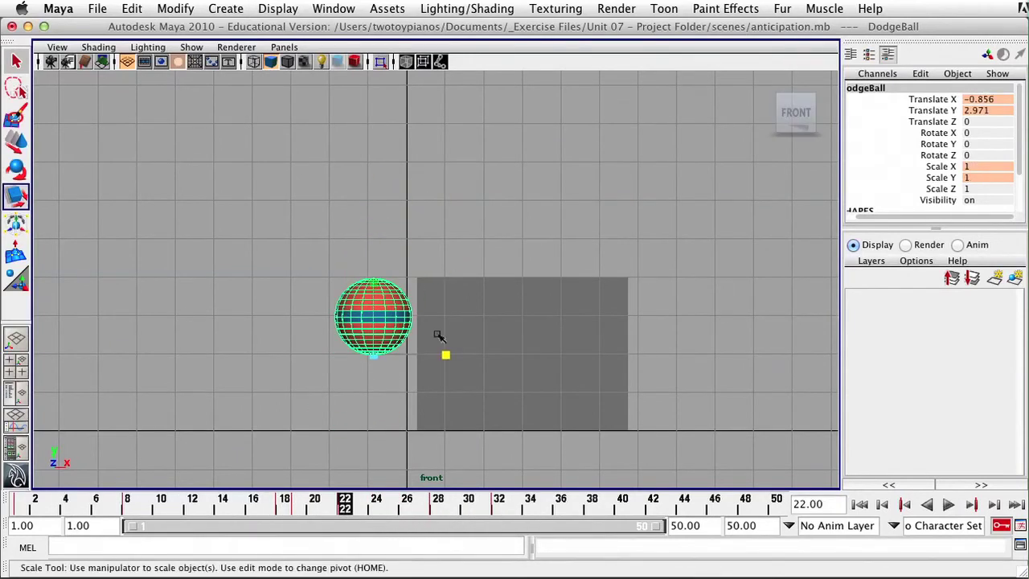
click(12, 424)
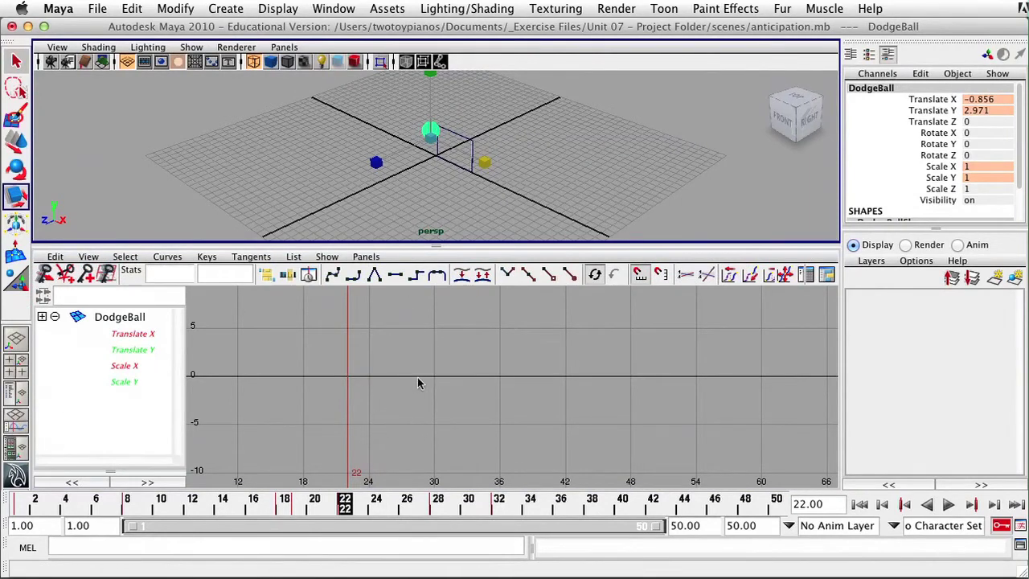
click(283, 48)
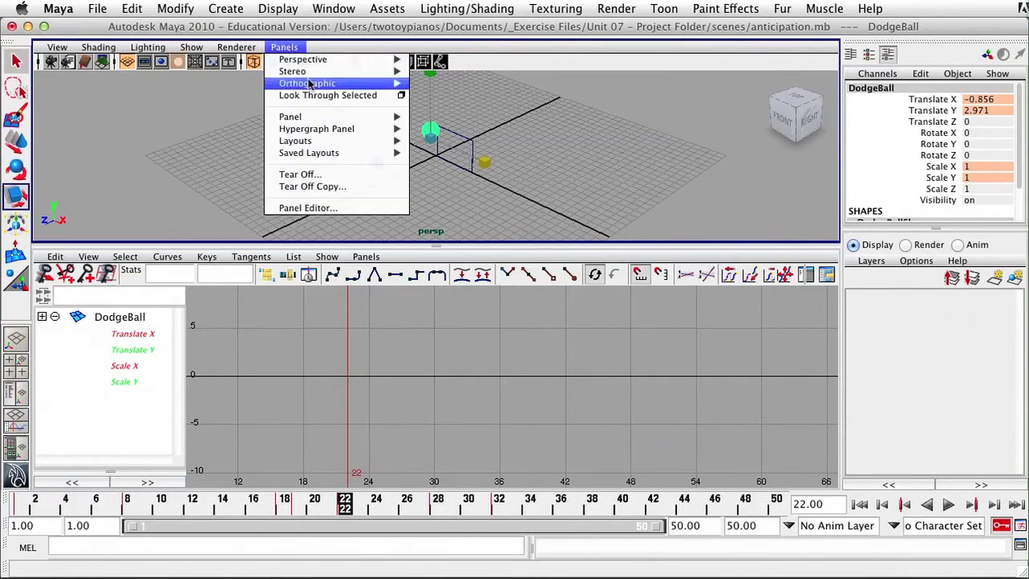
mouse_move(310, 86)
click(455, 84)
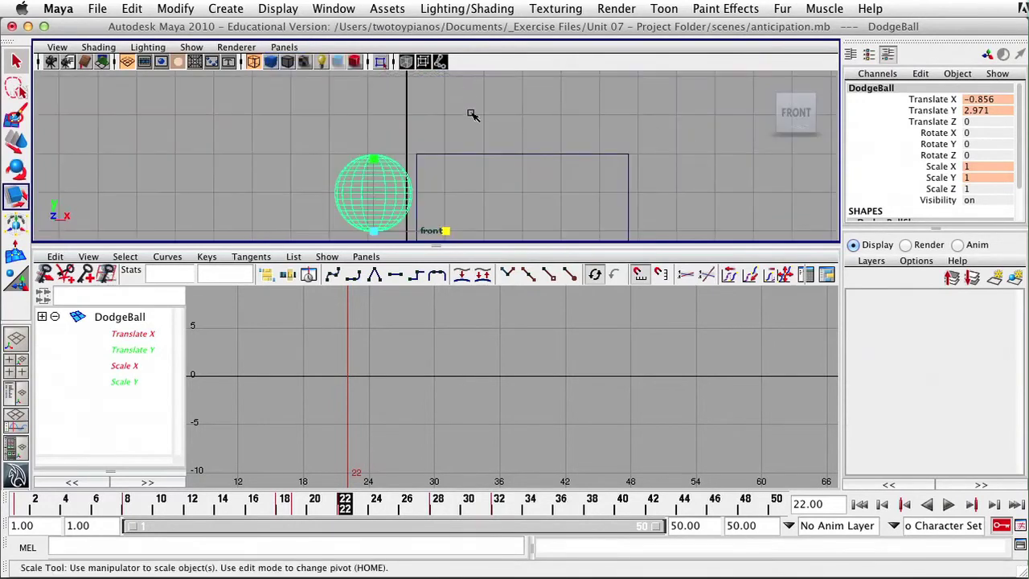
key(5)
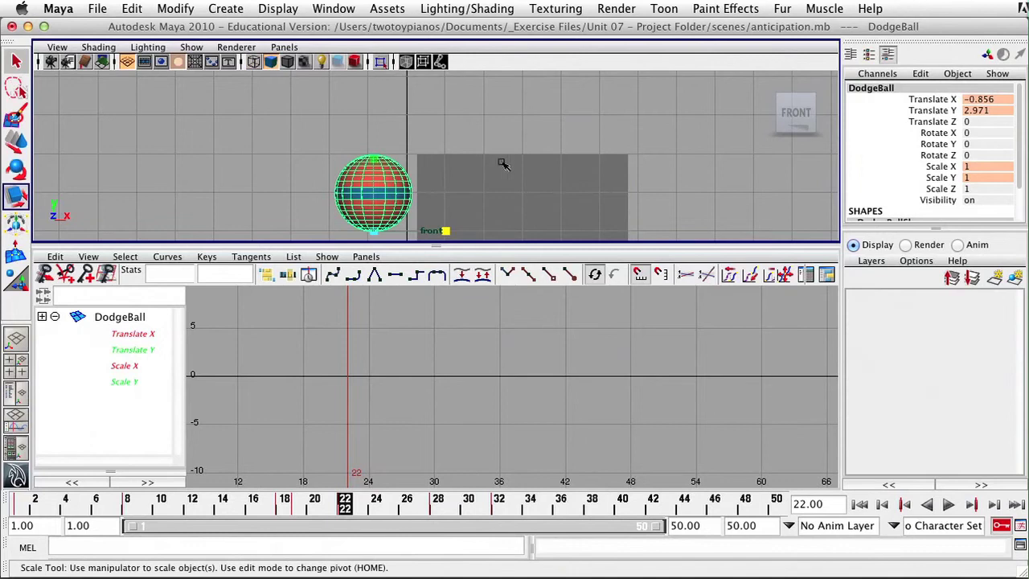
- Isolate the ball's Translate Y curve and flatten the tangents of its key at frame 28
click(114, 349)
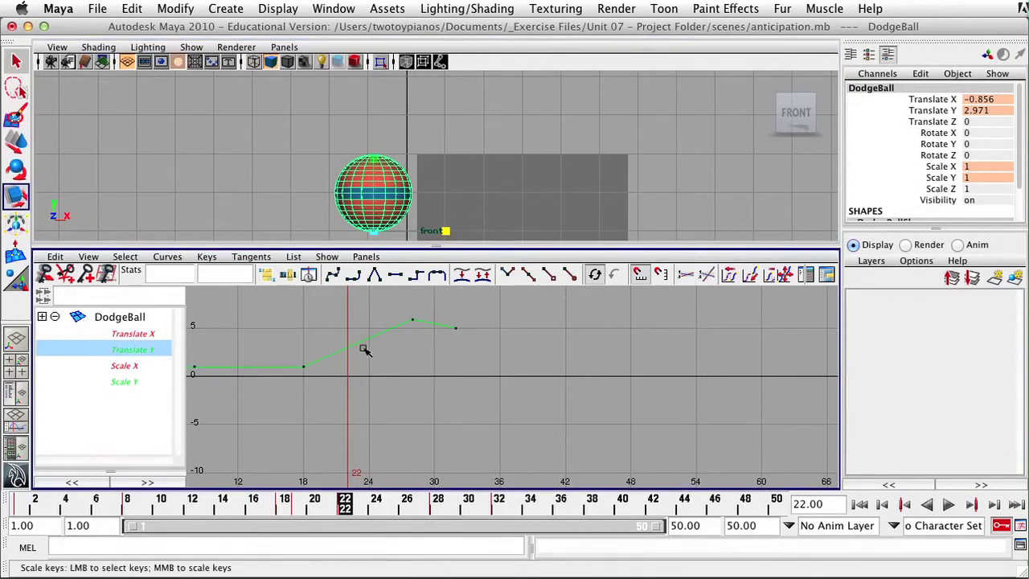
click(87, 257)
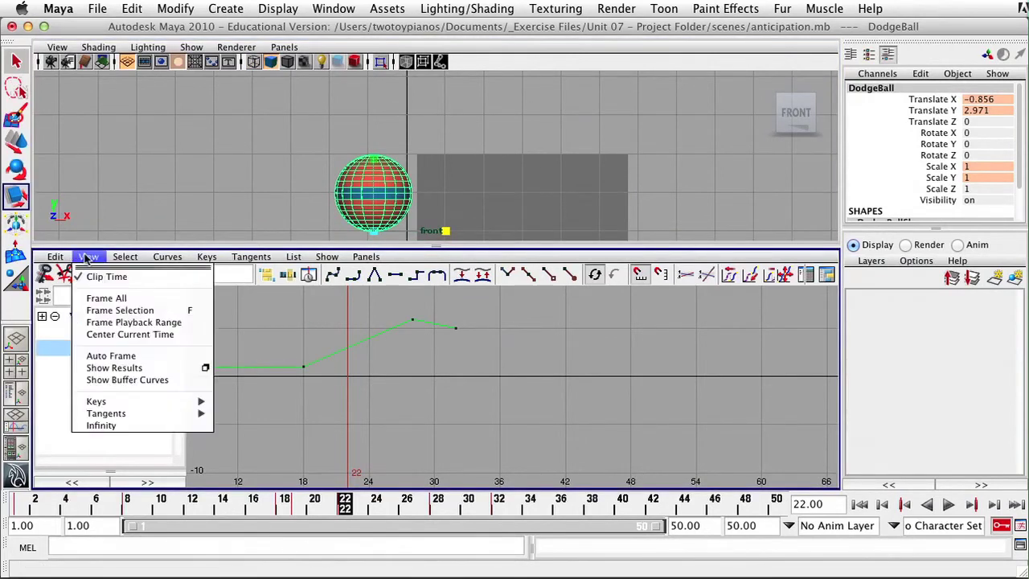
click(109, 300)
alt+right_drag(340, 354, 505, 354)
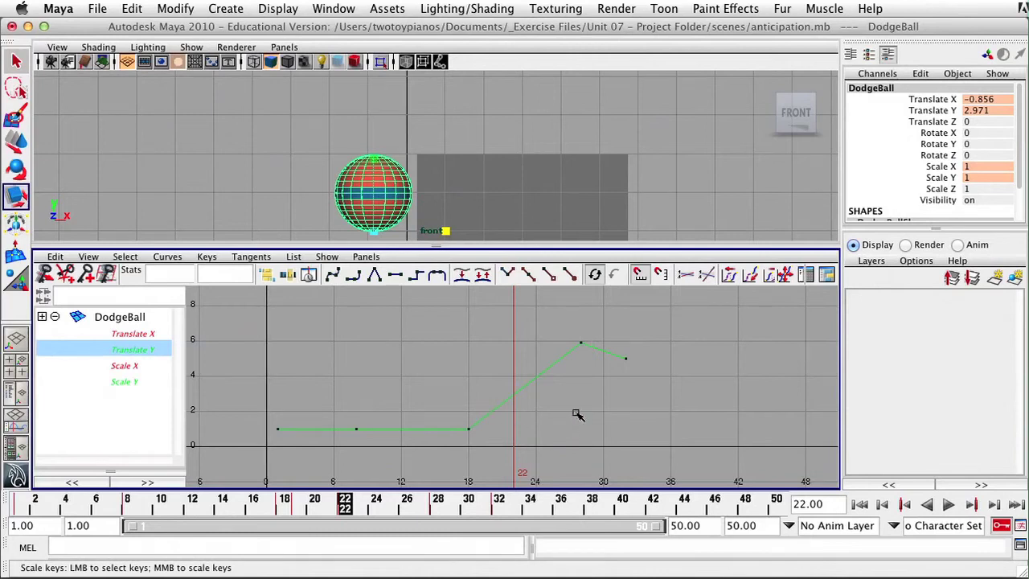
drag(566, 315, 602, 367)
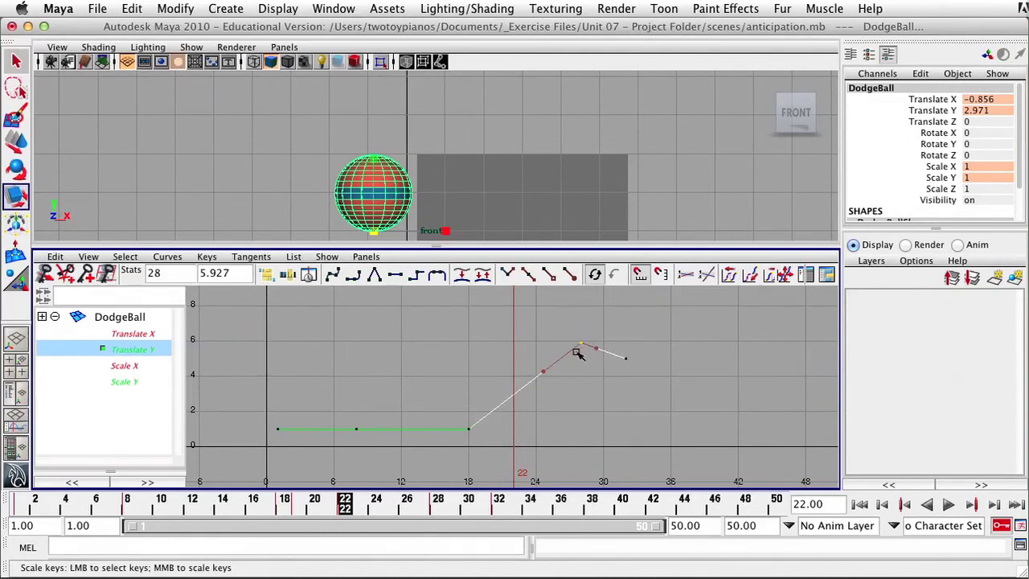
drag(345, 506, 438, 511)
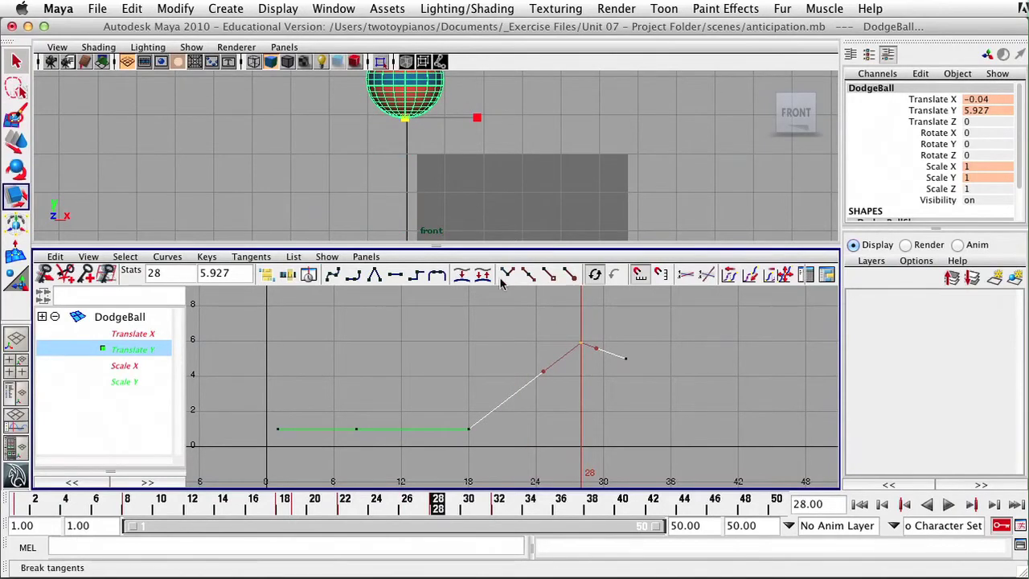
click(394, 274)
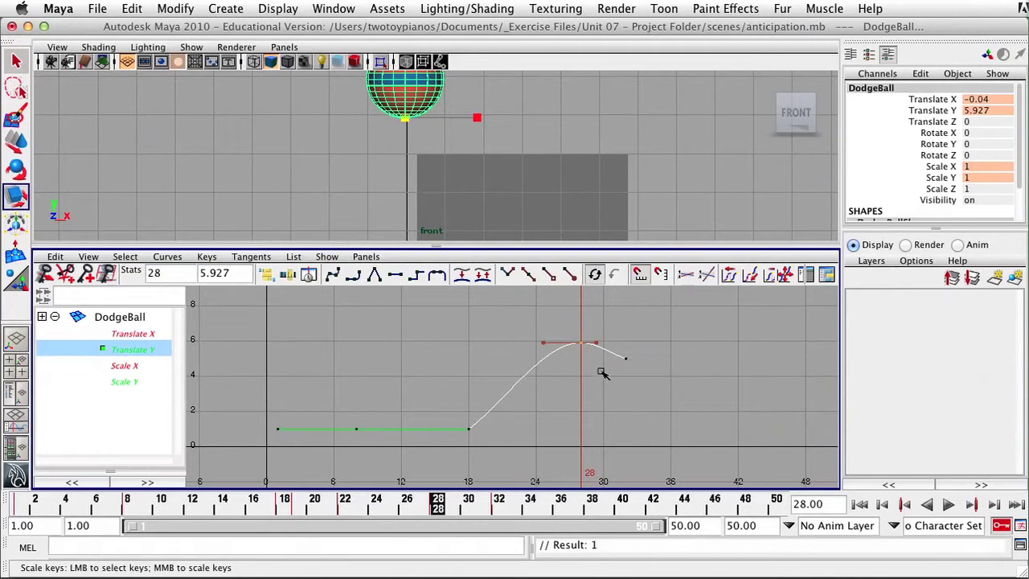
- Break the tangents of the Translate Y key at frame 32 and raise its incoming handle for a steeper landing
drag(619, 346, 645, 389)
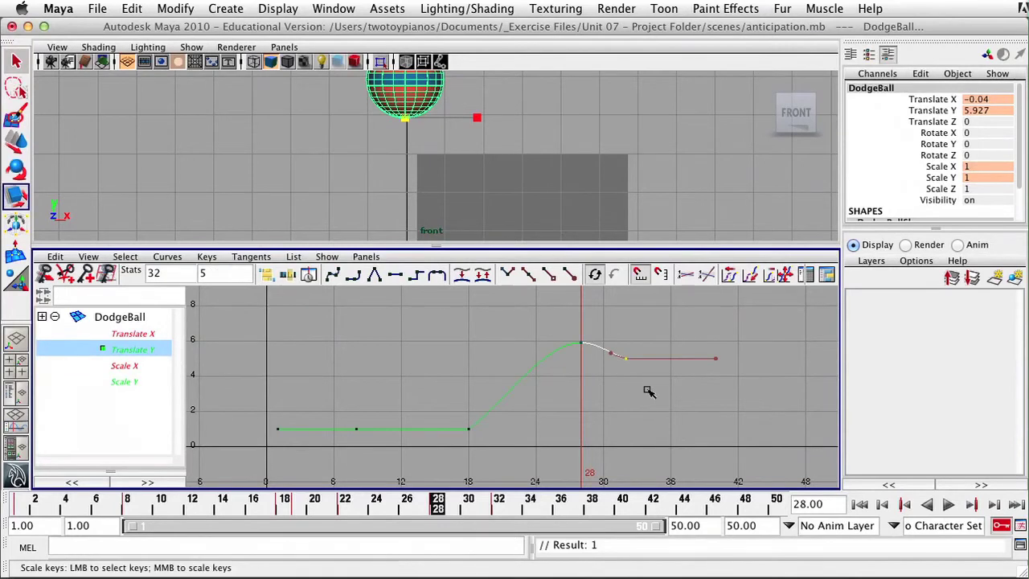
click(499, 506)
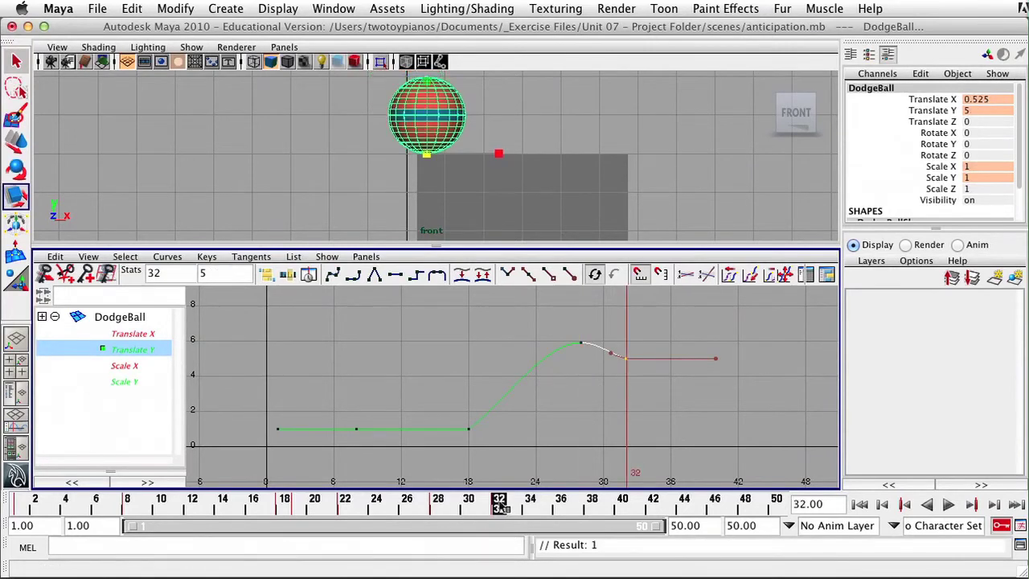
click(507, 273)
drag(604, 341, 613, 372)
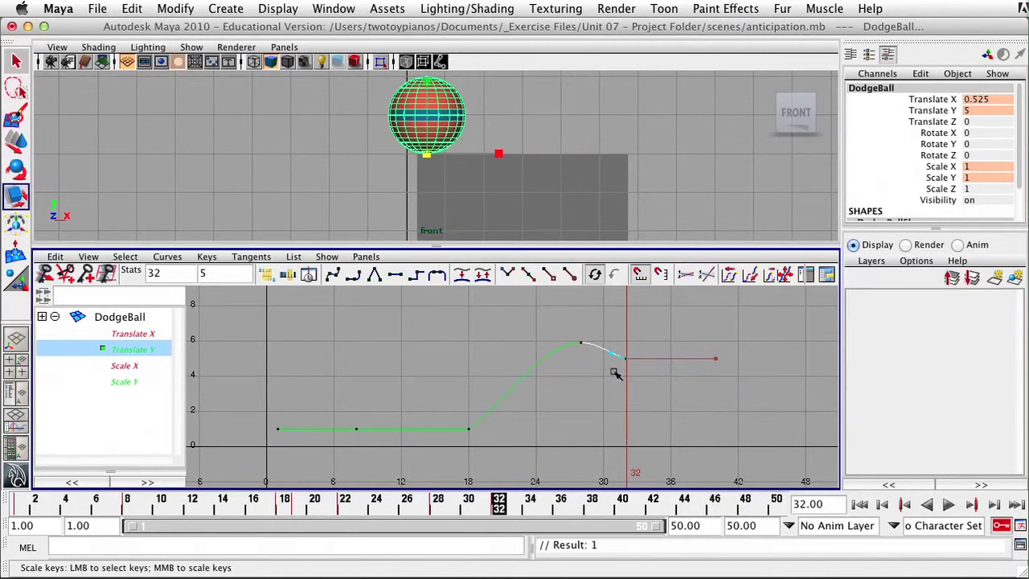
key(w)
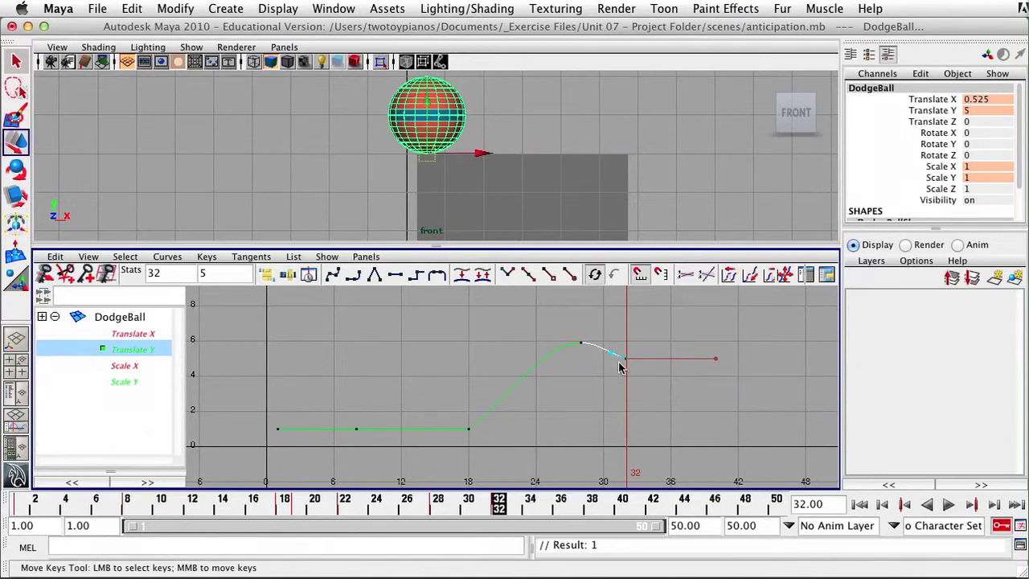
middle_drag(610, 359, 615, 350)
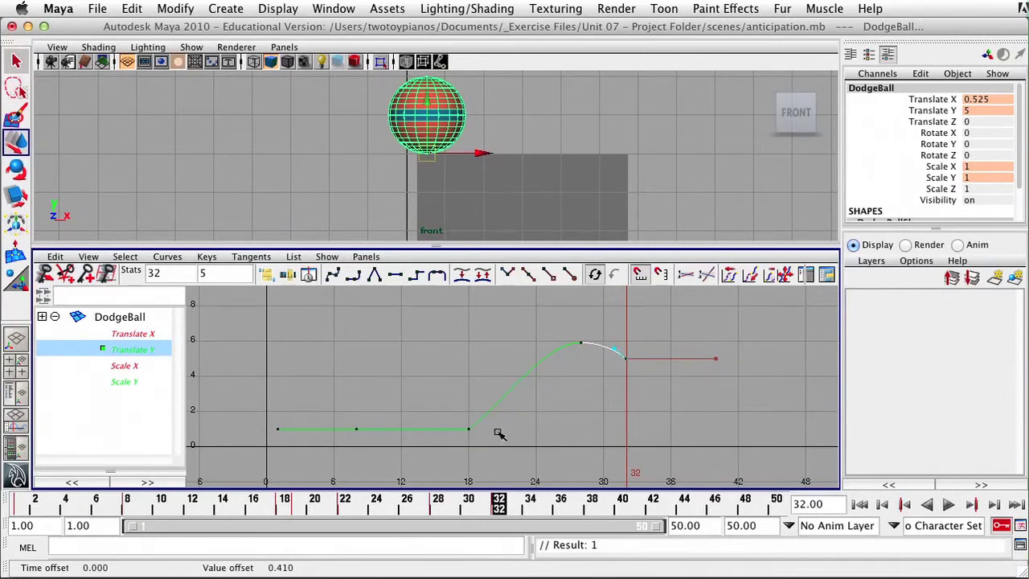
- Break the tangents of the Translate Y key at frame 18 and steepen its outgoing handle for a faster takeoff
drag(482, 504, 290, 511)
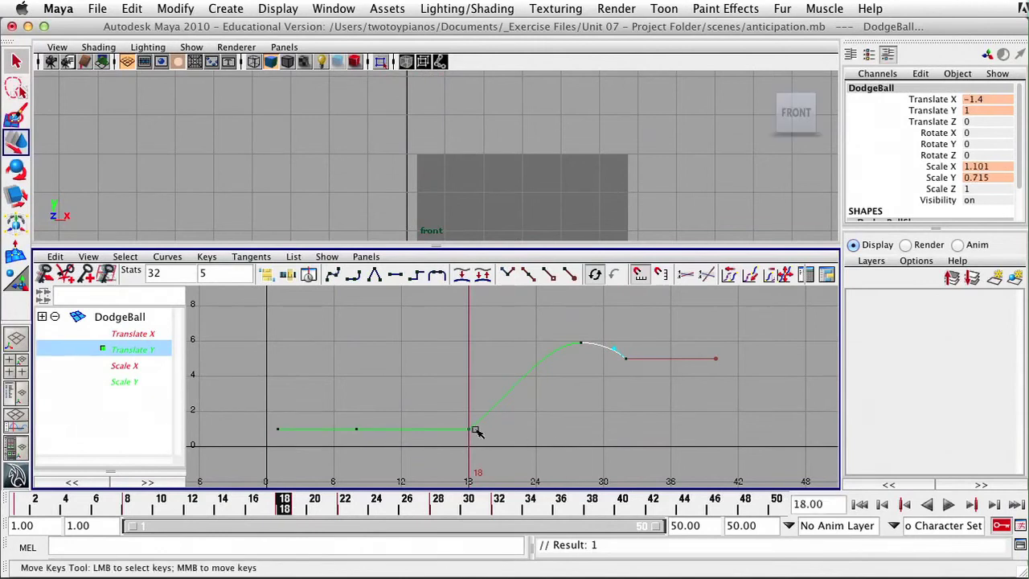
drag(462, 422, 483, 458)
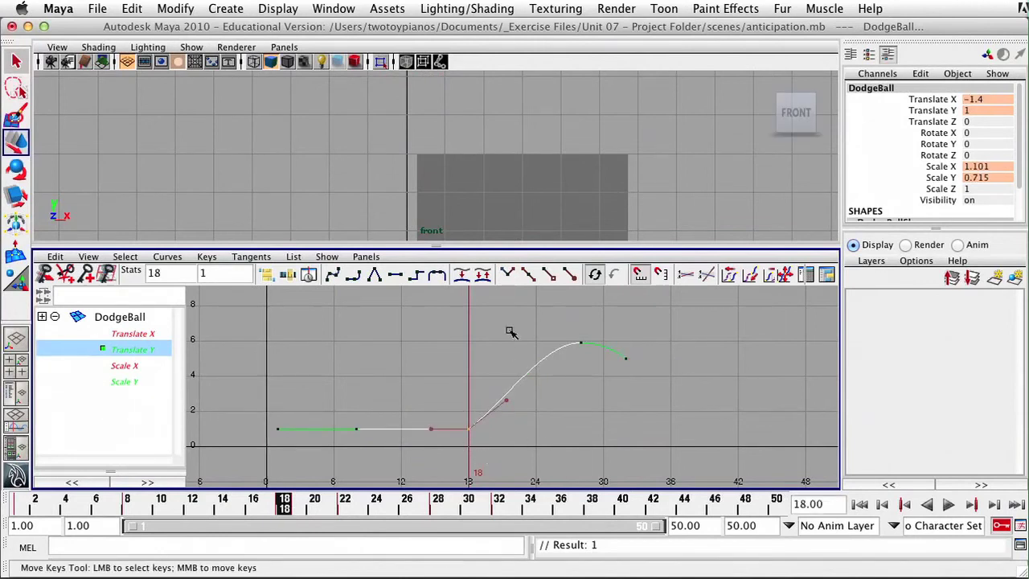
click(508, 275)
drag(532, 390, 489, 420)
middle_drag(505, 406, 493, 391)
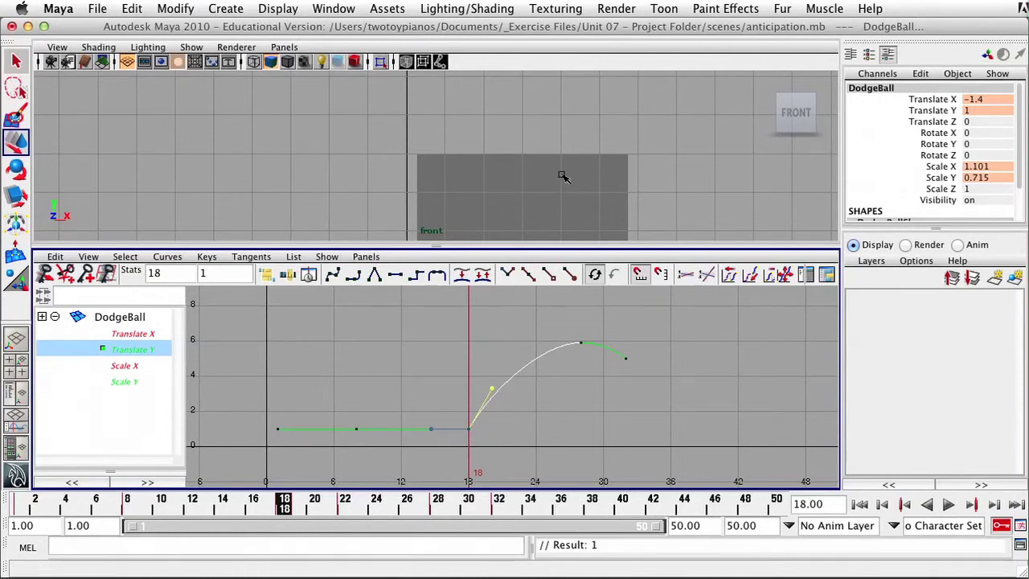
- Play the animation from frame 1 with the whole ball and box in the front view to check the jump's timing
alt+right_drag(607, 197, 468, 162)
scroll(552, 161, down, 3)
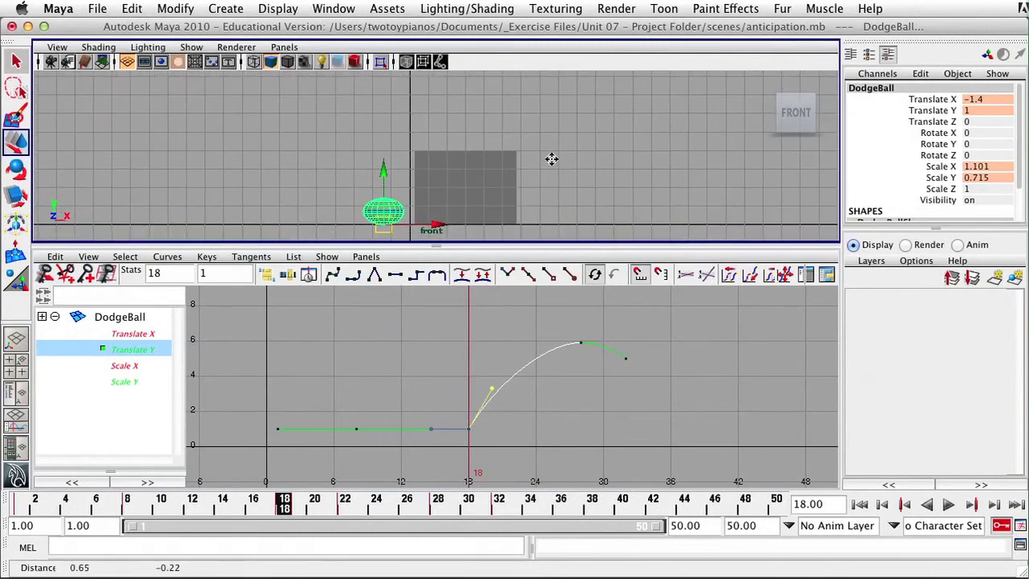
drag(299, 513, 10, 518)
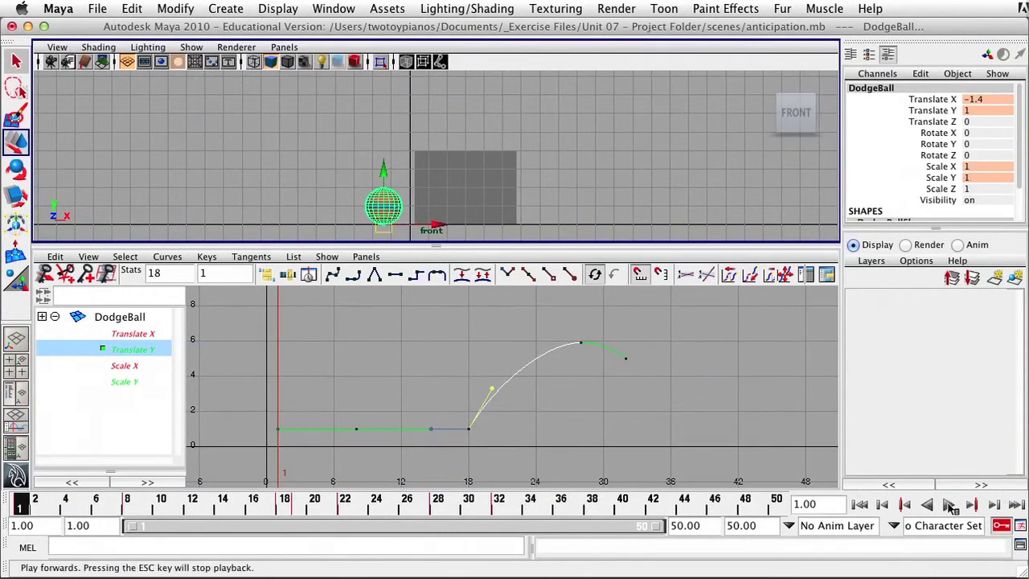
click(948, 503)
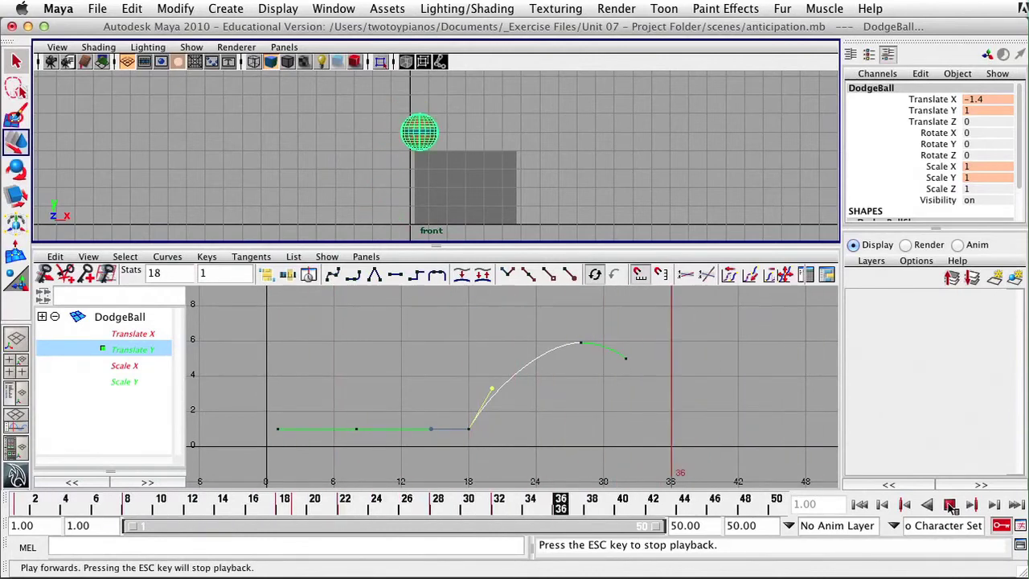
click(949, 504)
- Raise the Translate Y key at frame 28 to about 6.519 for a higher jump
drag(462, 505, 441, 522)
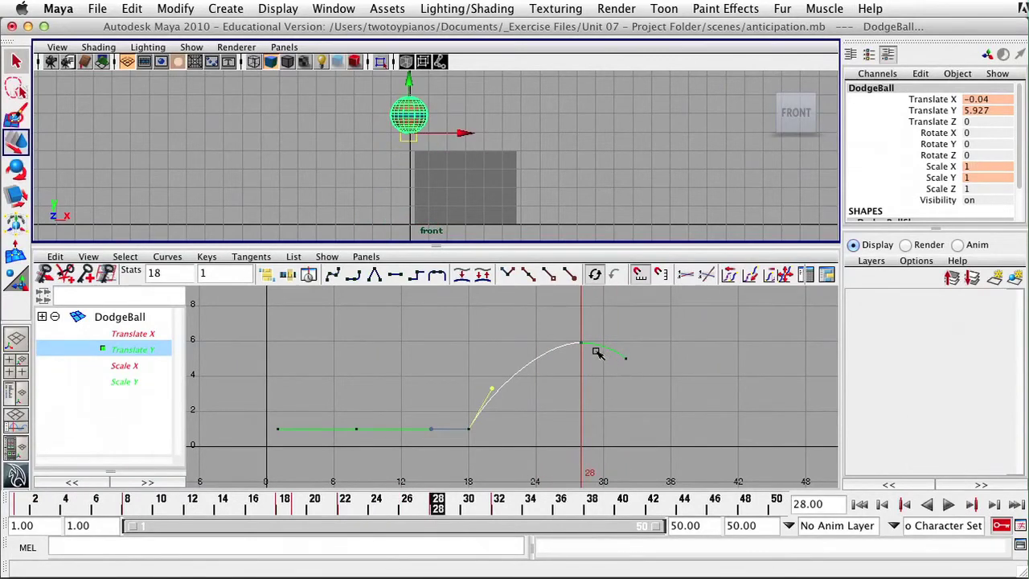
drag(567, 326, 596, 358)
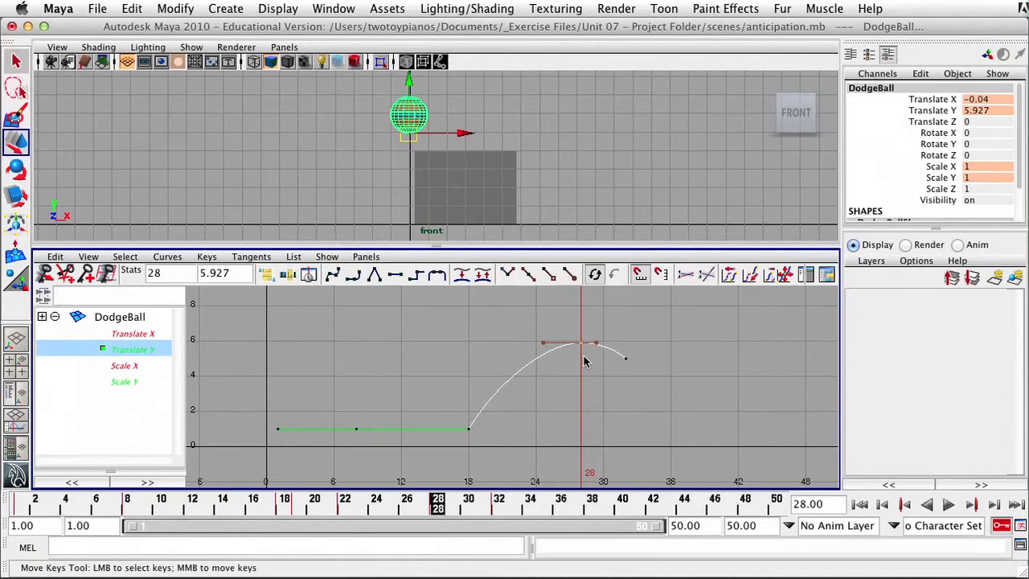
middle_drag(582, 351, 582, 332)
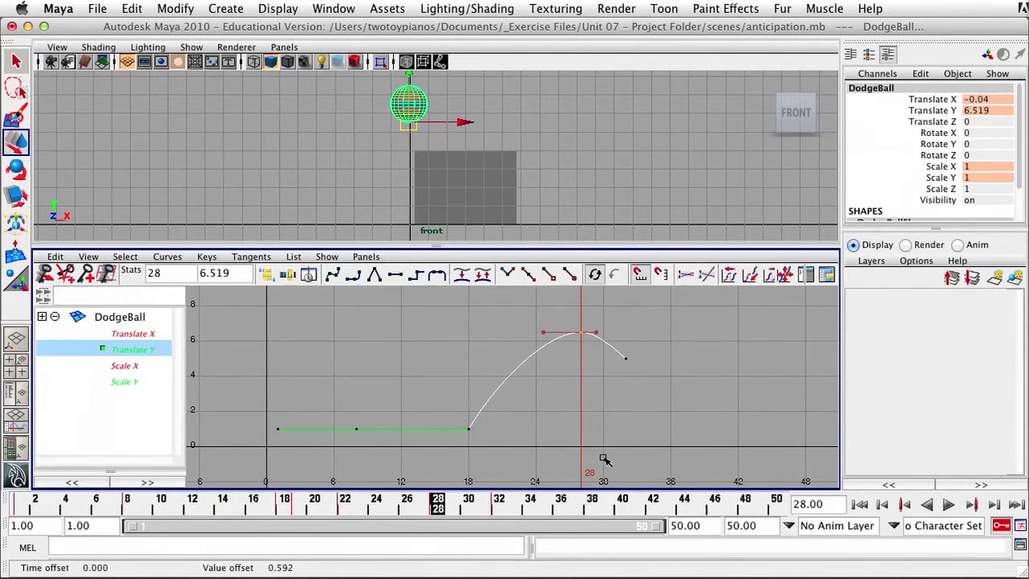
- Move the Translate X and Translate Y keys at frames 28 and 32 two frames earlier, to frames 26 and 30
click(949, 504)
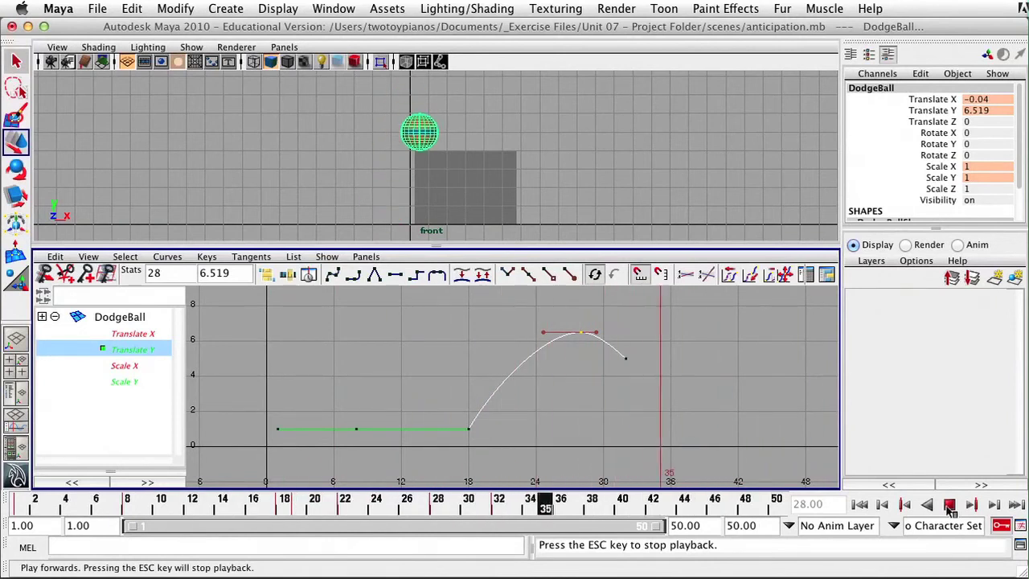
click(948, 505)
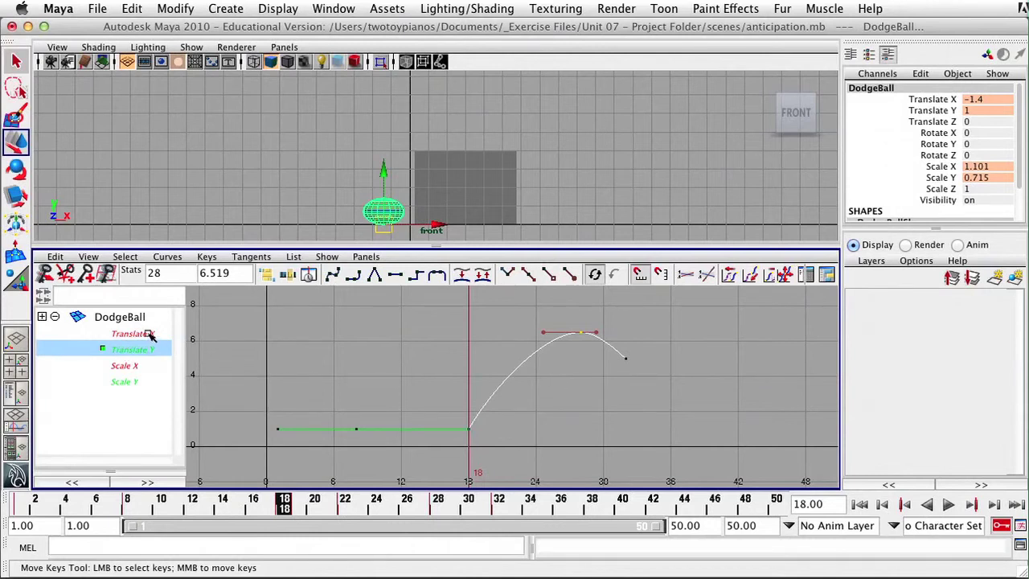
click(93, 335)
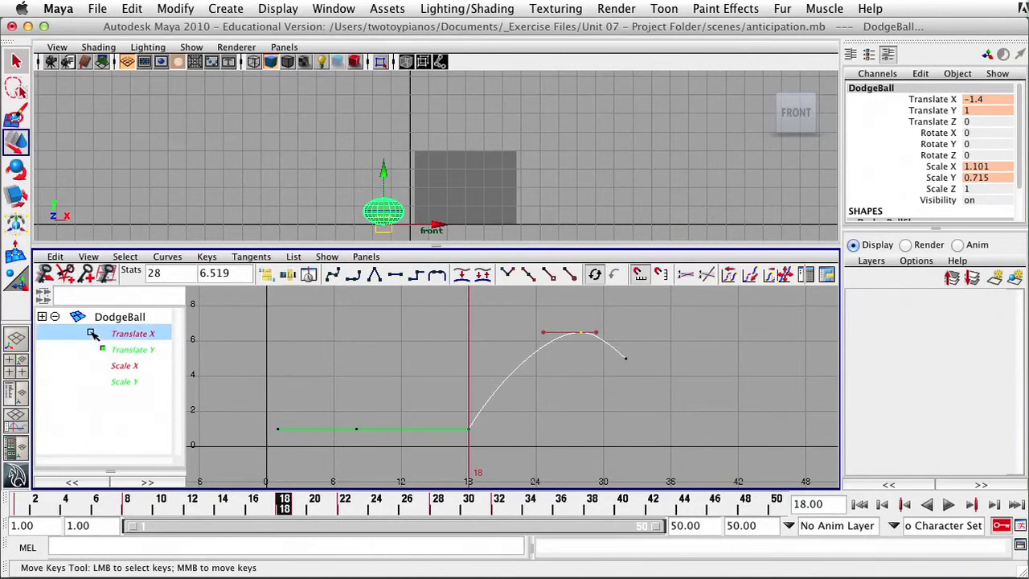
shift+click(88, 349)
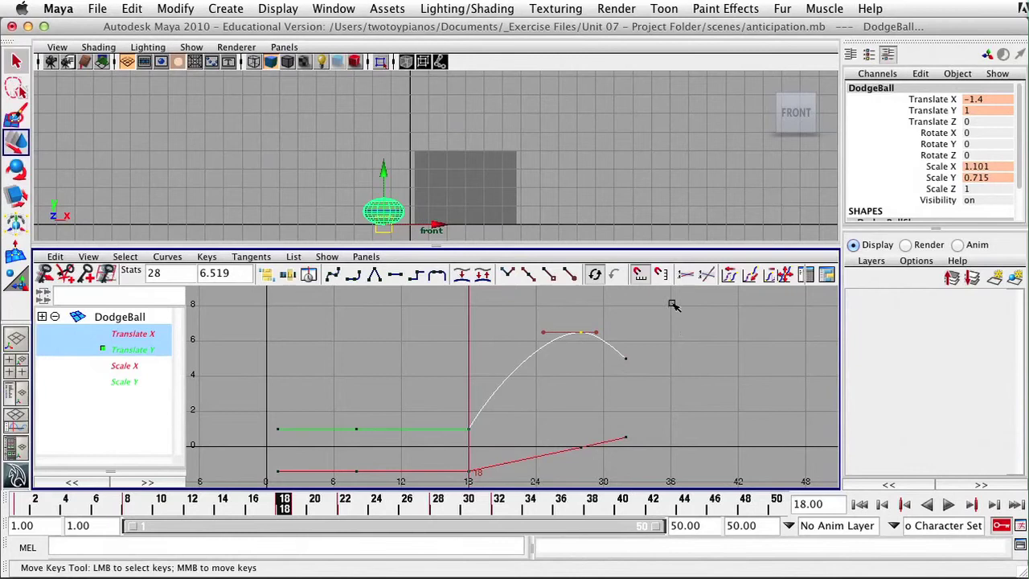
key(alt+v)
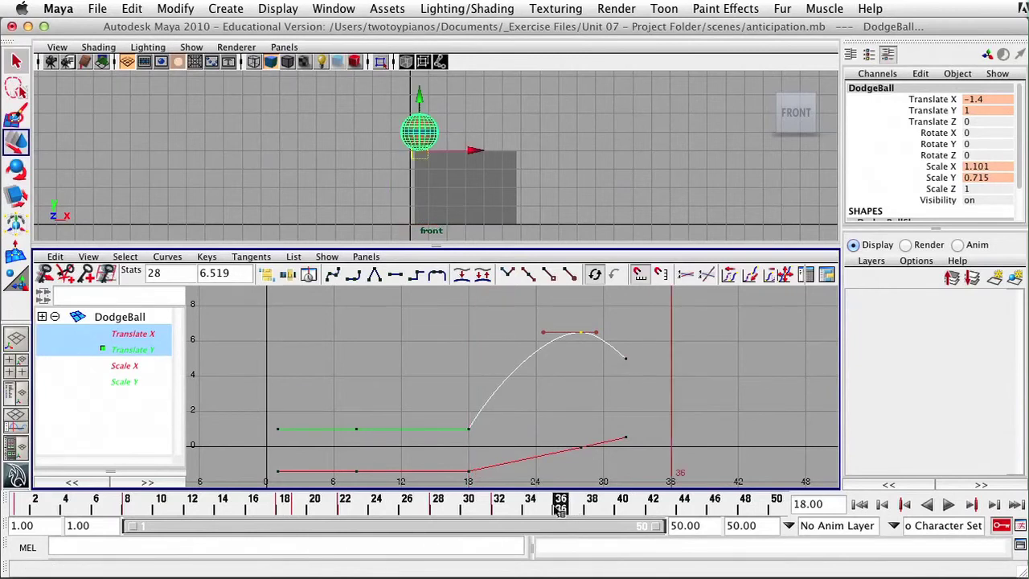
drag(499, 511, 441, 518)
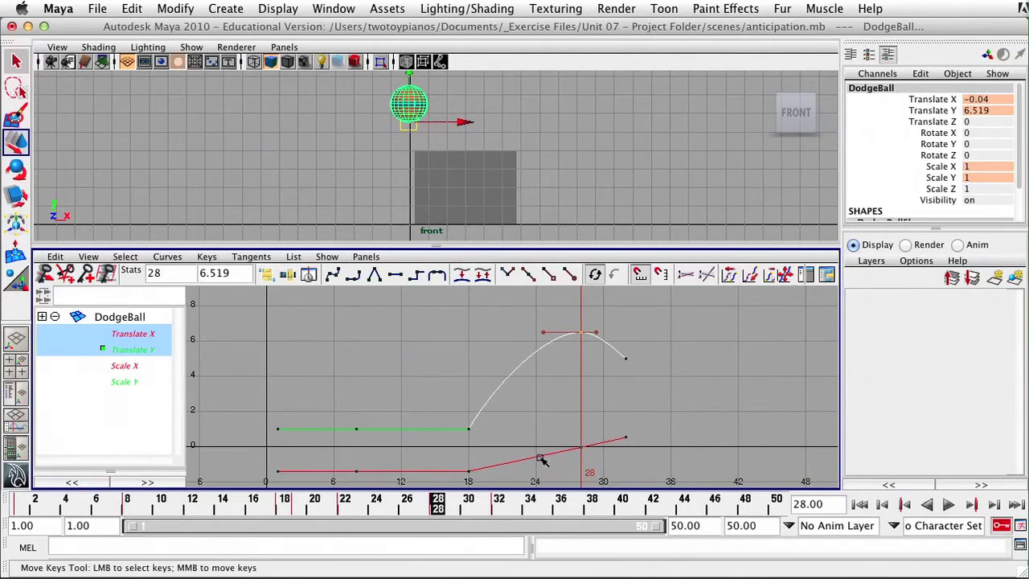
drag(678, 303, 571, 482)
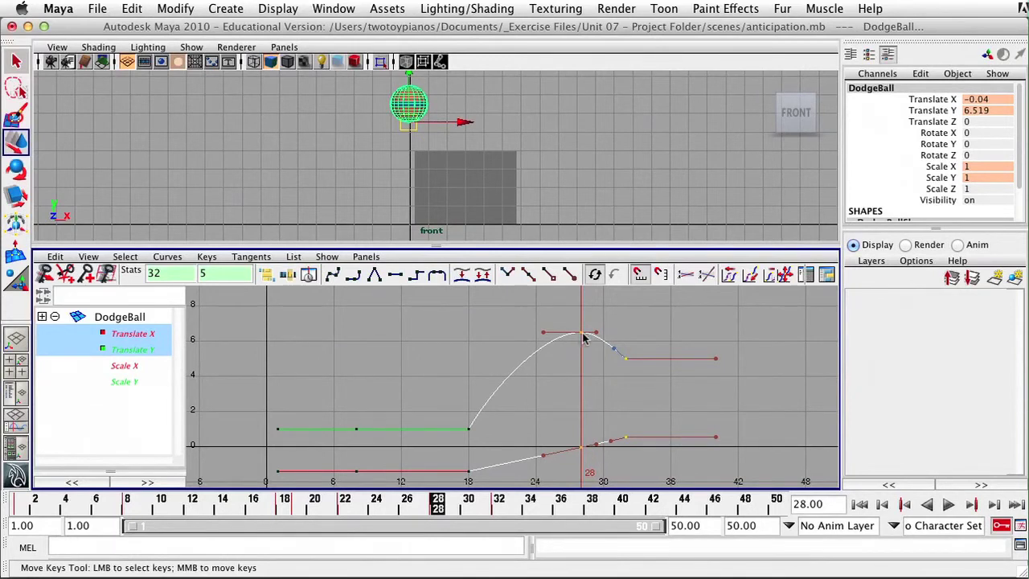
middle_drag(584, 336, 561, 331)
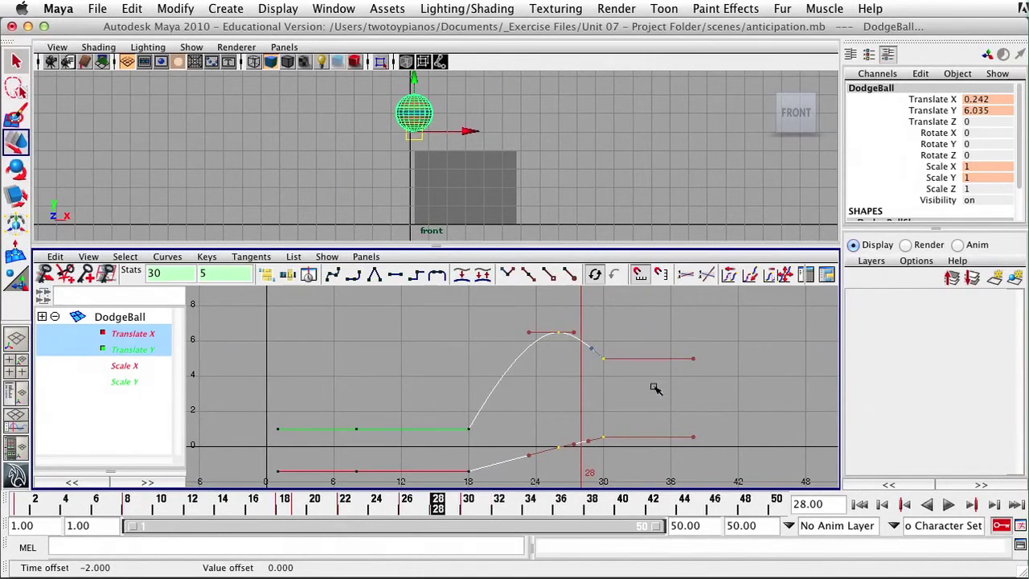
- Deselect the ball and play the animation in the front view to check the faster jump
click(559, 177)
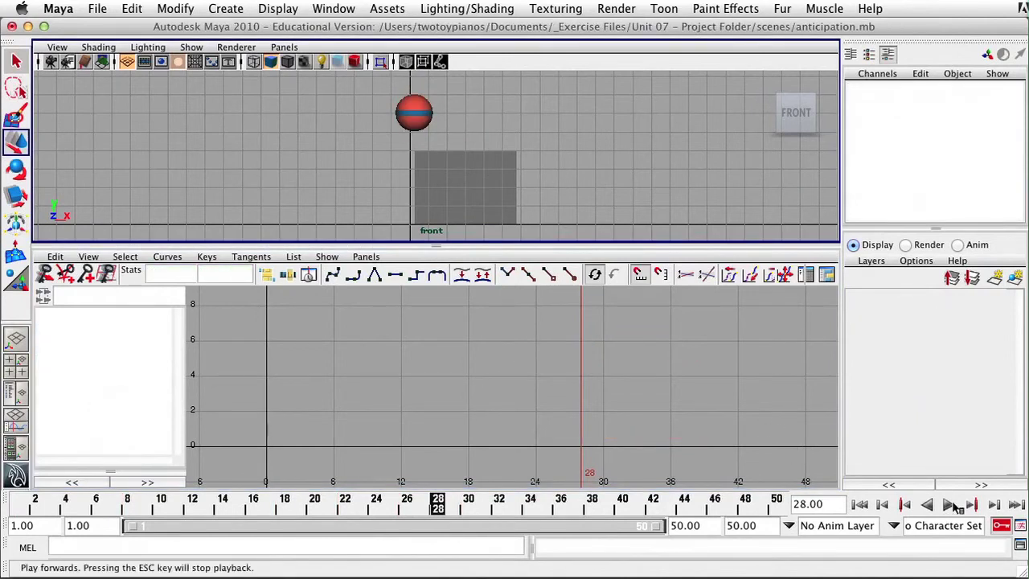
click(949, 504)
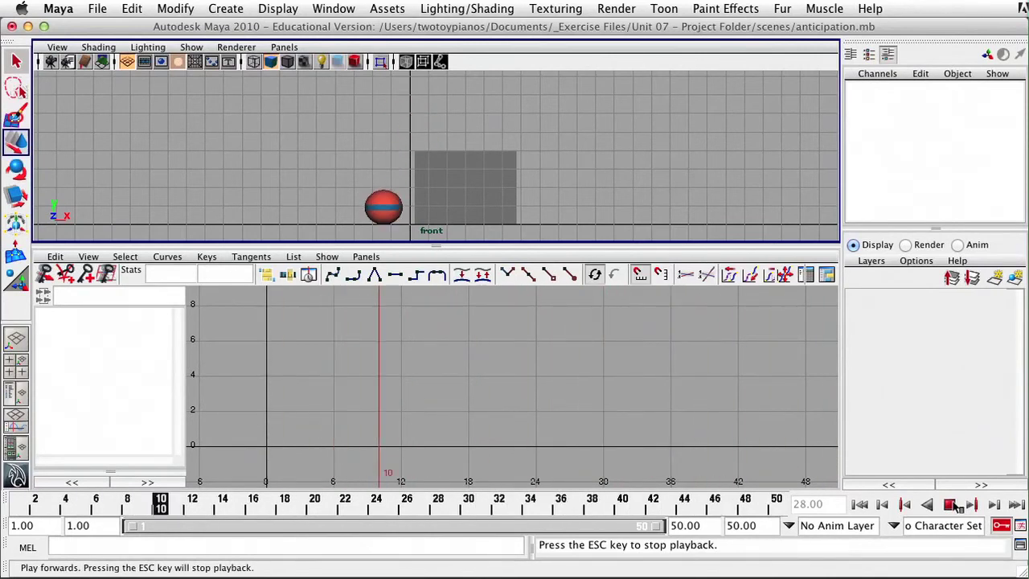
click(951, 503)
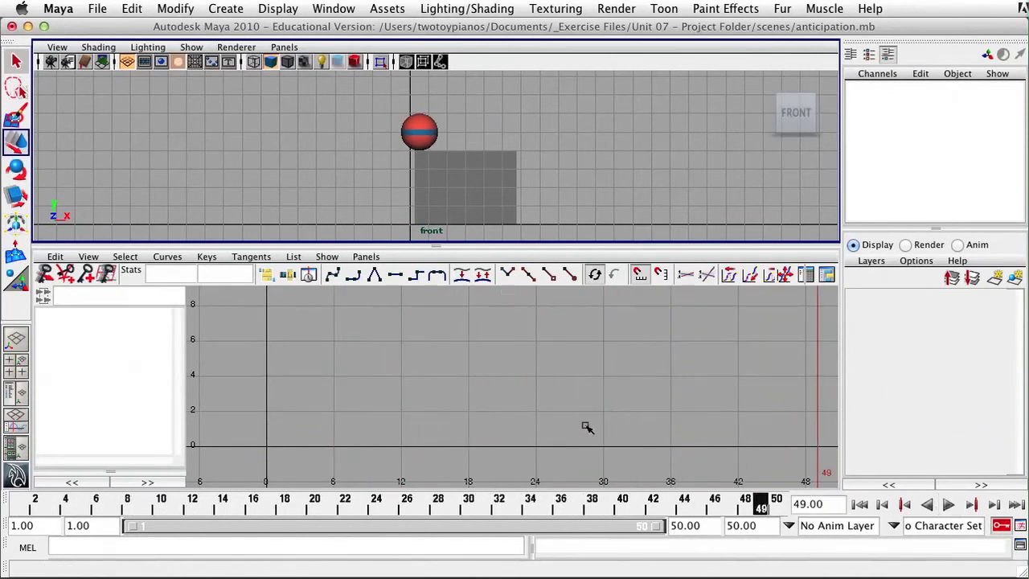
- Flatten the tangents of the ball's Translate X key at frame 18
click(422, 122)
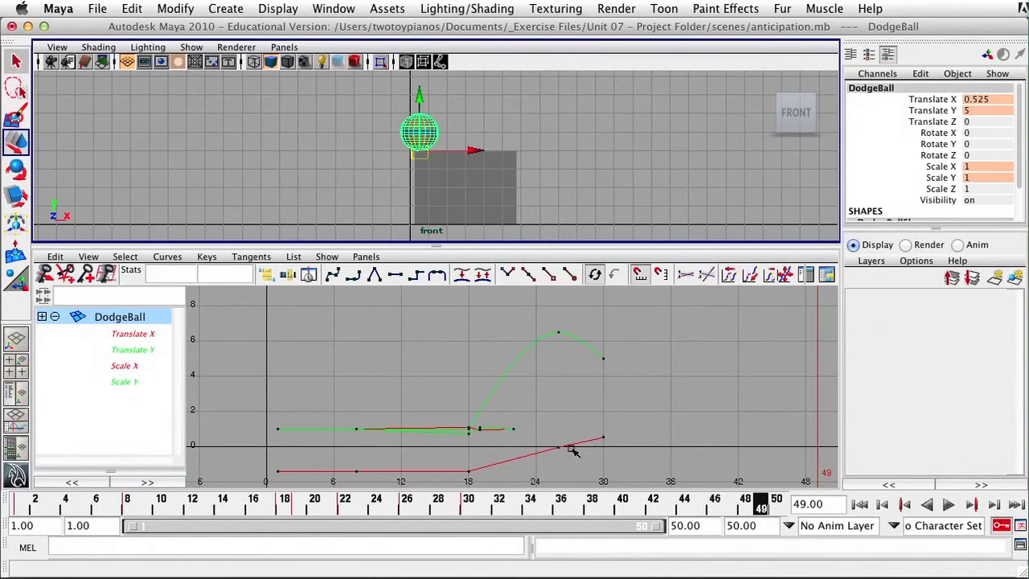
drag(446, 465, 285, 504)
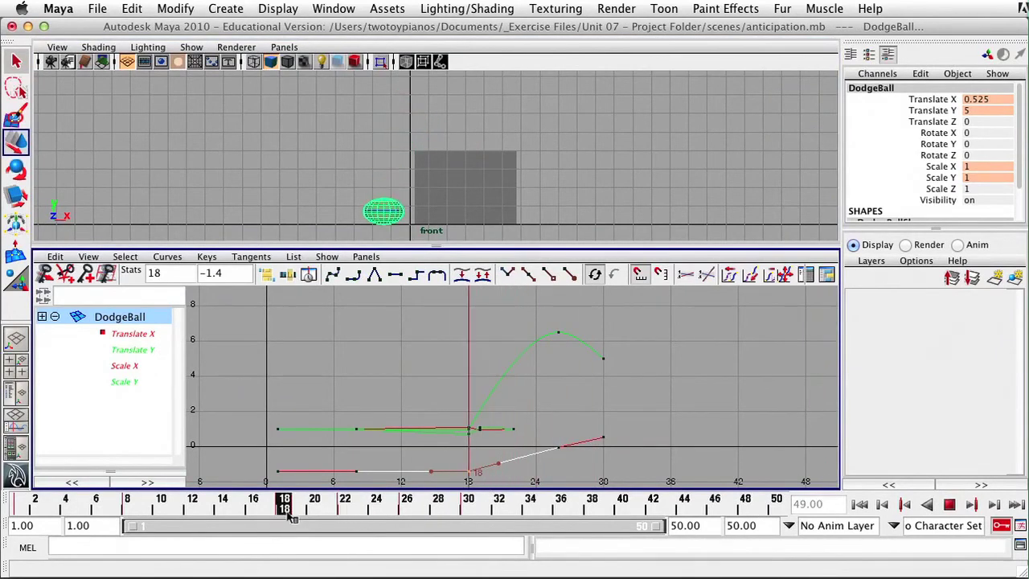
click(134, 335)
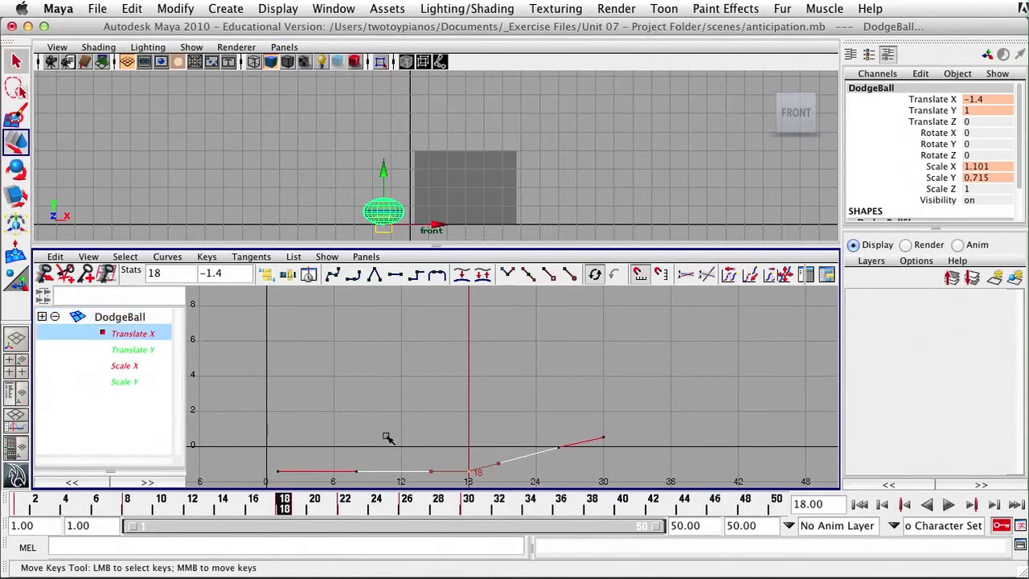
click(394, 275)
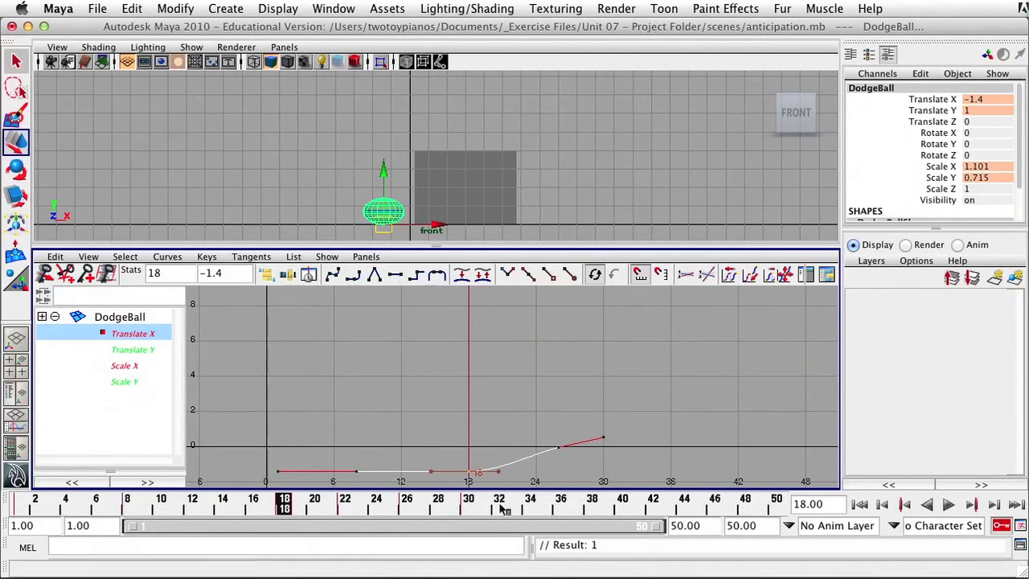
- Delete the Translate X key at frame 26 and scrub to frame 30 to review the smoother arc
drag(287, 505, 409, 504)
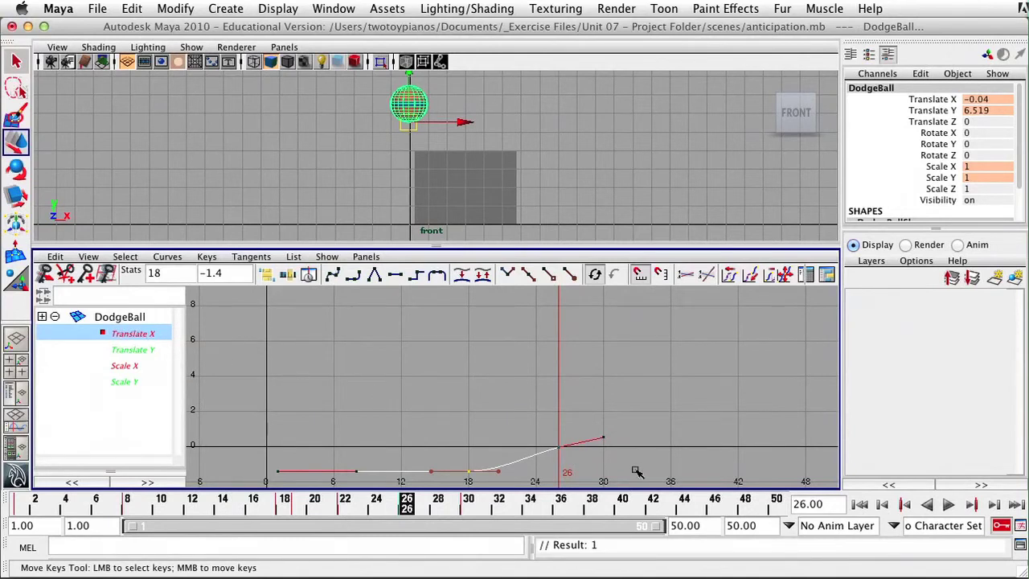
drag(570, 460, 571, 460)
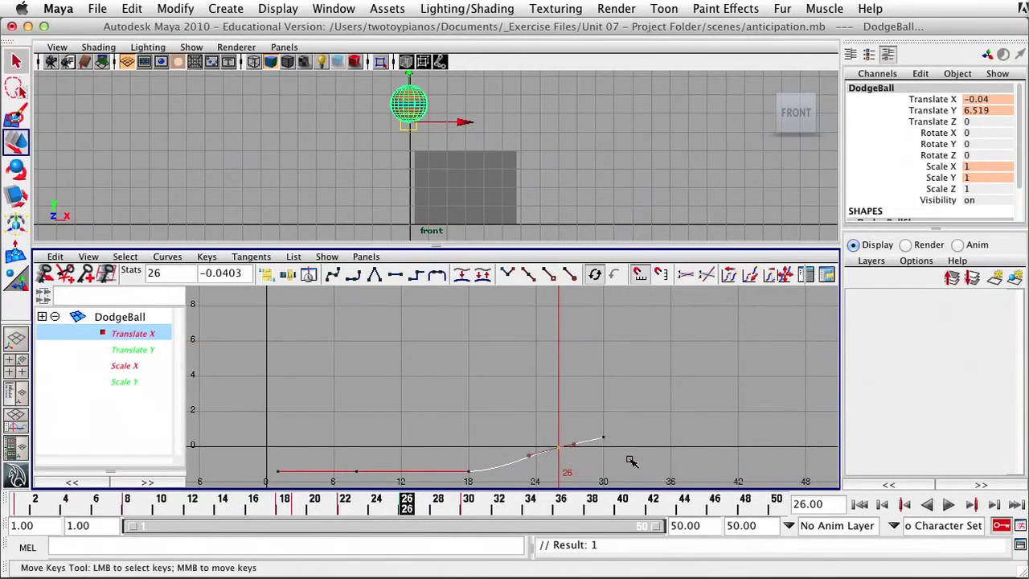
key(Delete)
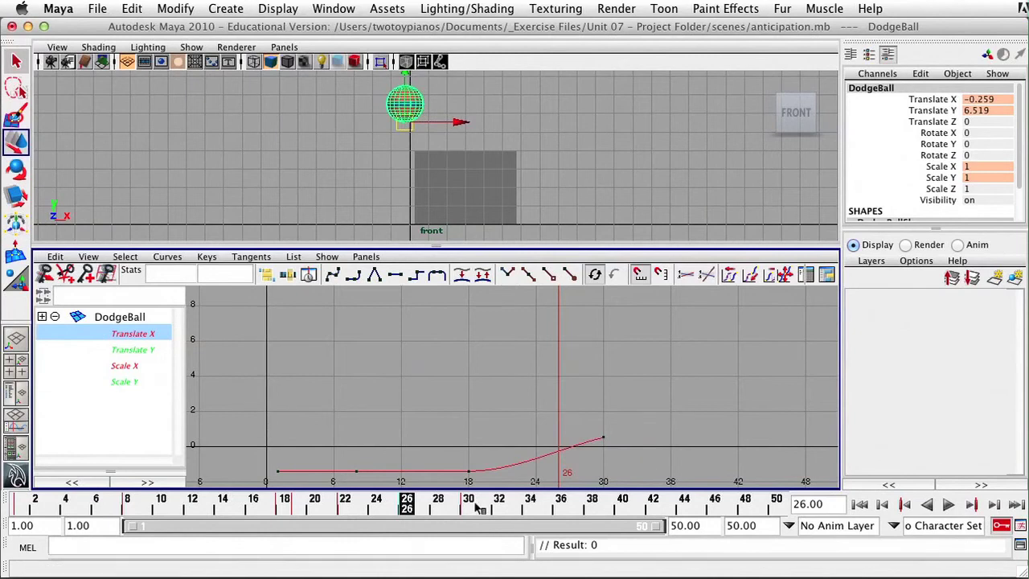
key(alt+v)
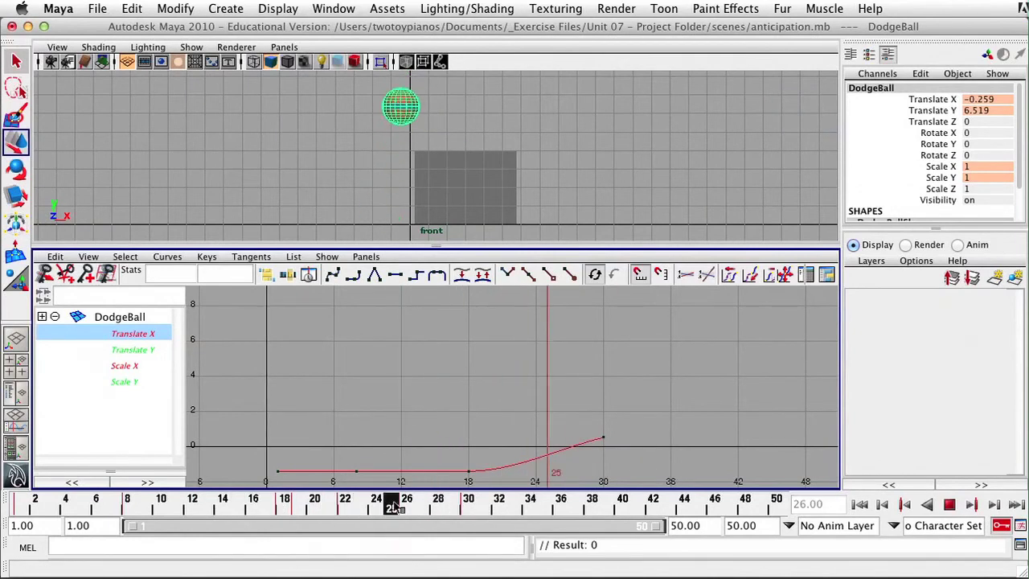
mouse_move(469, 511)
mouse_down()
mouse_move(540, 521)
mouse_move(439, 516)
mouse_move(508, 522)
mouse_move(476, 521)
mouse_up()
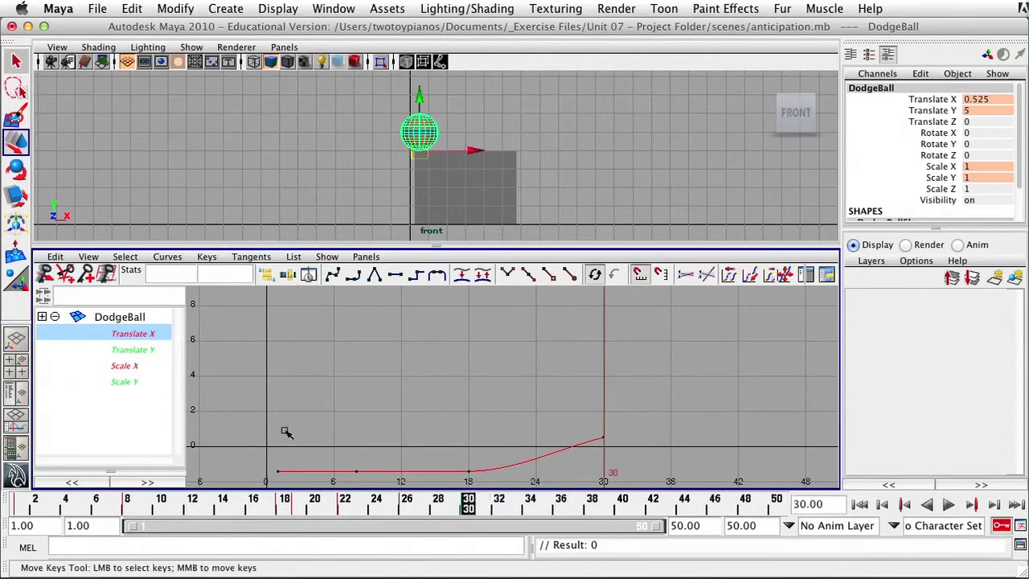
- Key the ball's Scale X and Scale Y at their current values at the frame 30 landing
click(132, 352)
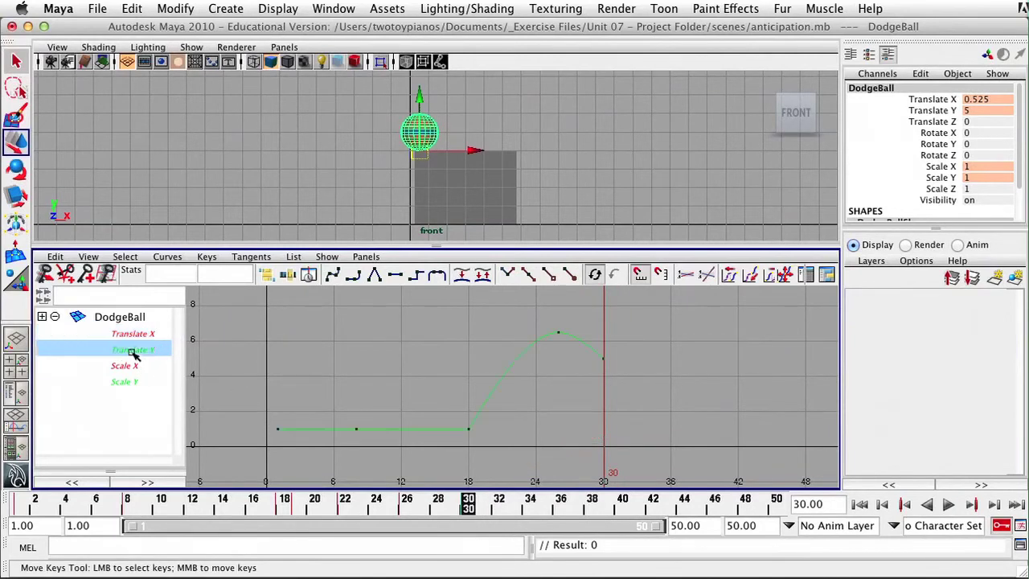
key(alt+v)
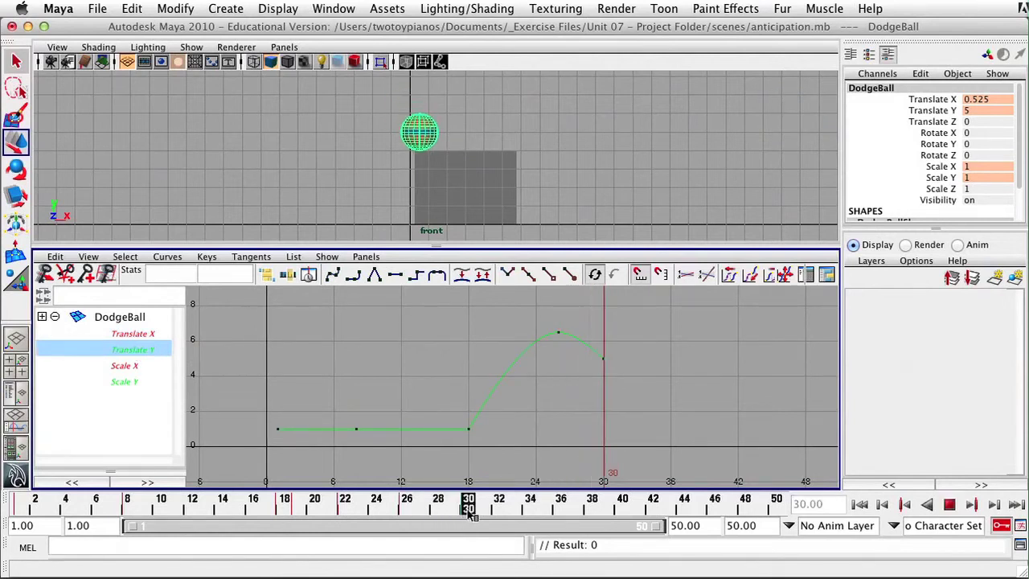
key(alt+v)
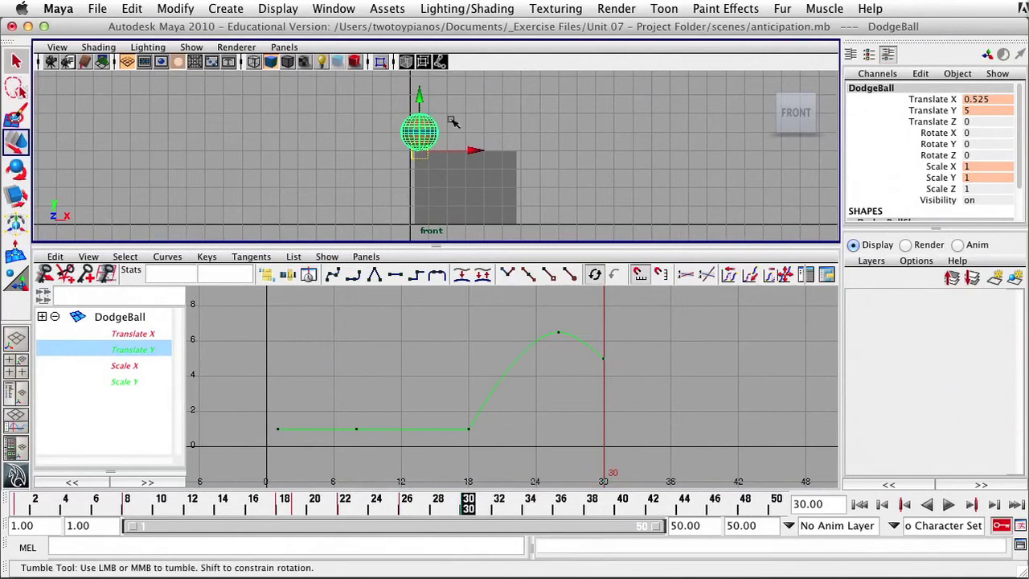
alt+right_drag(394, 145, 645, 196)
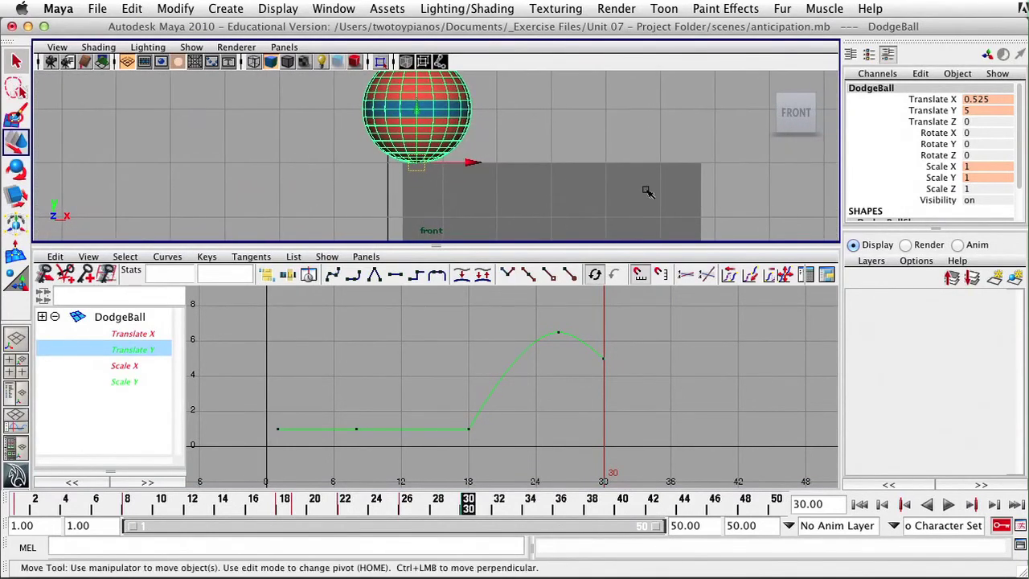
key(r)
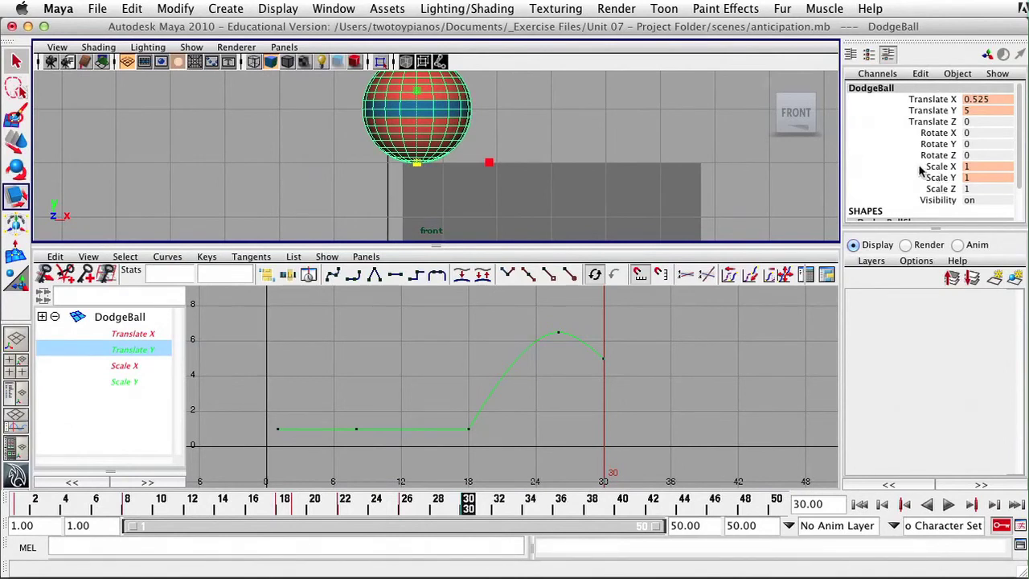
click(920, 167)
shift+click(920, 177)
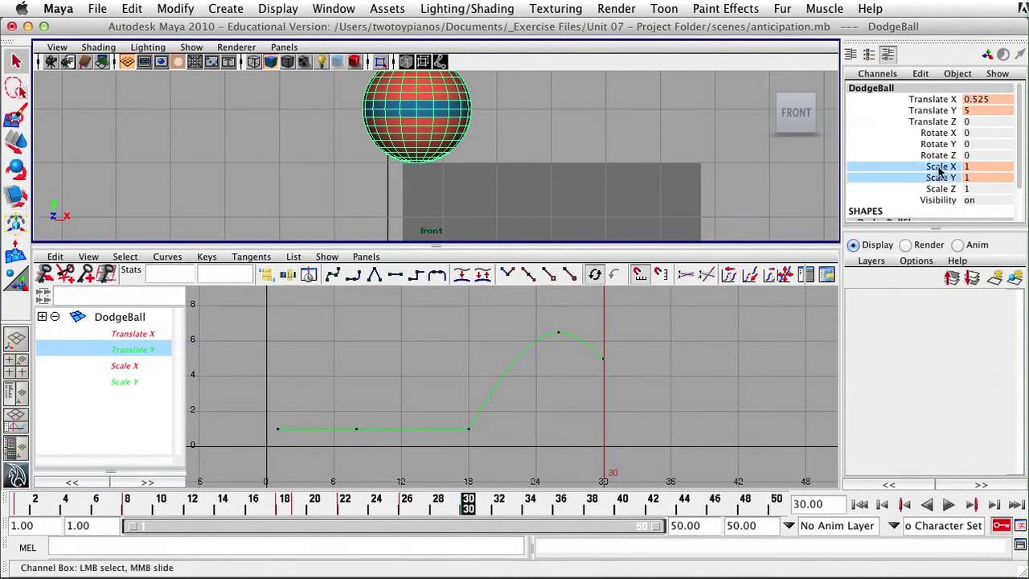
right_click(935, 170)
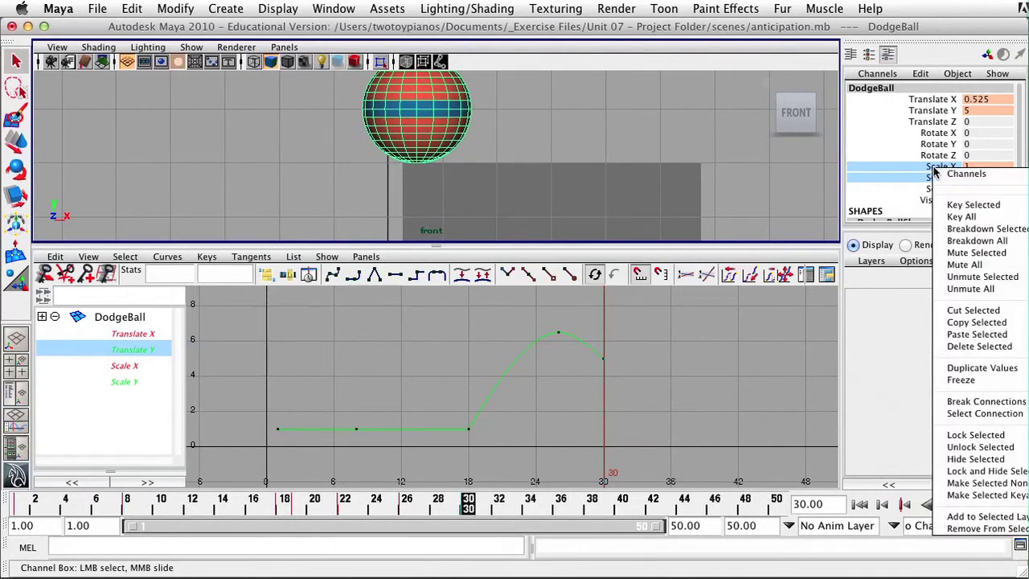
click(947, 202)
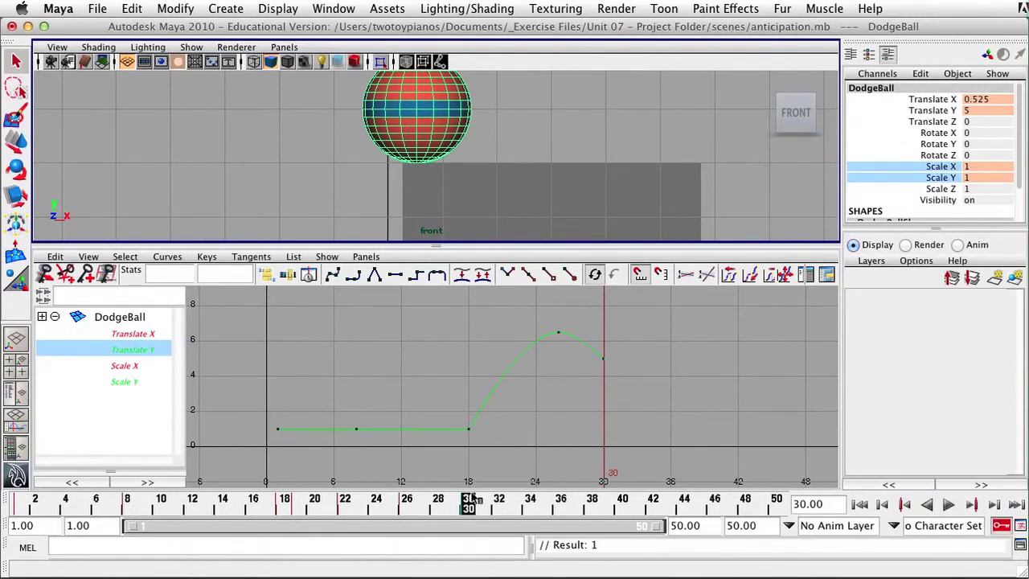
- Squash the ball on the box at frame 32 to about 0.876 in Scale Y and 1.04 in Scale X
key(alt+v)
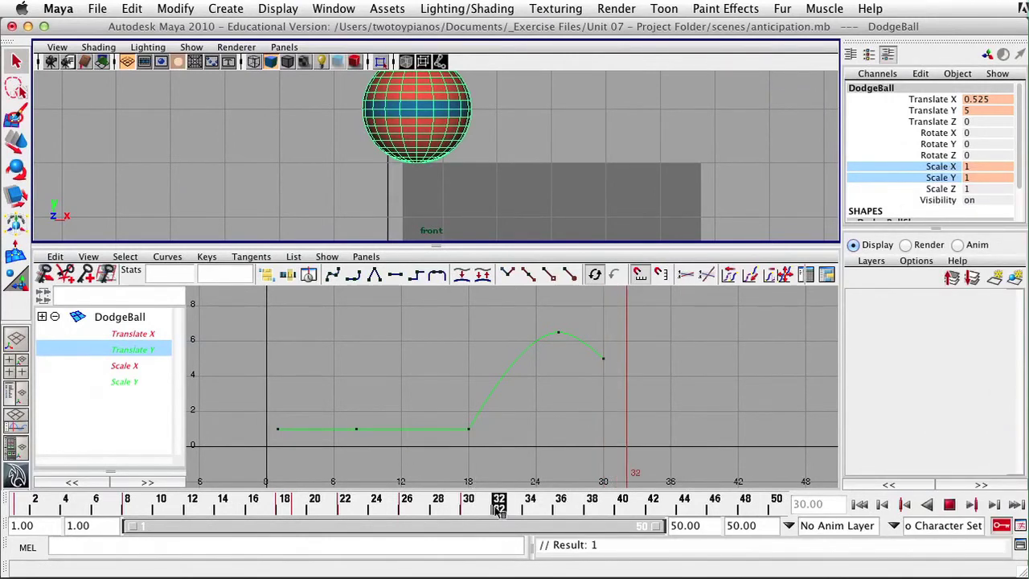
key(alt+v)
alt+right_drag(562, 133, 510, 146)
alt+middle_drag(511, 146, 514, 182)
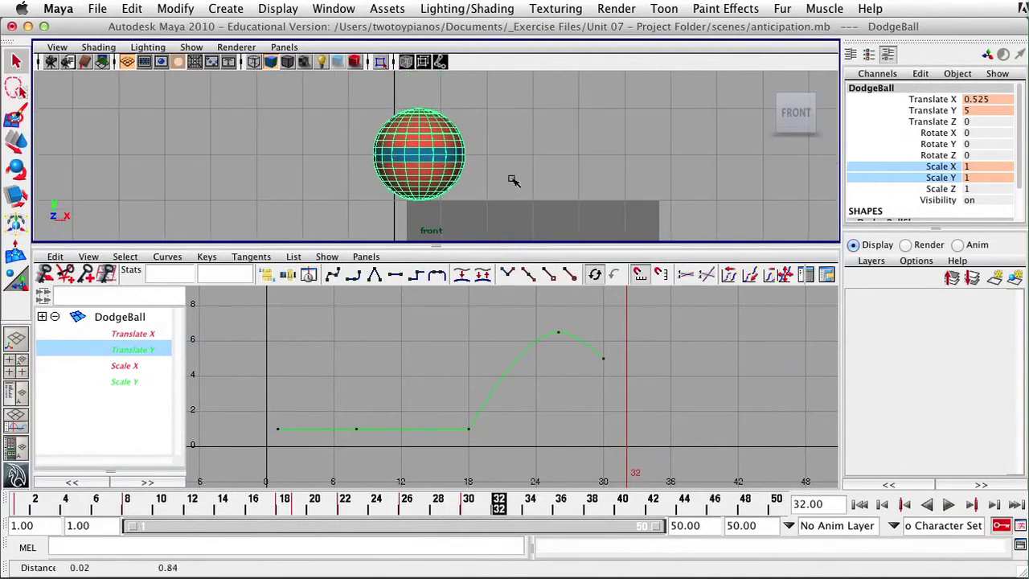
key(r)
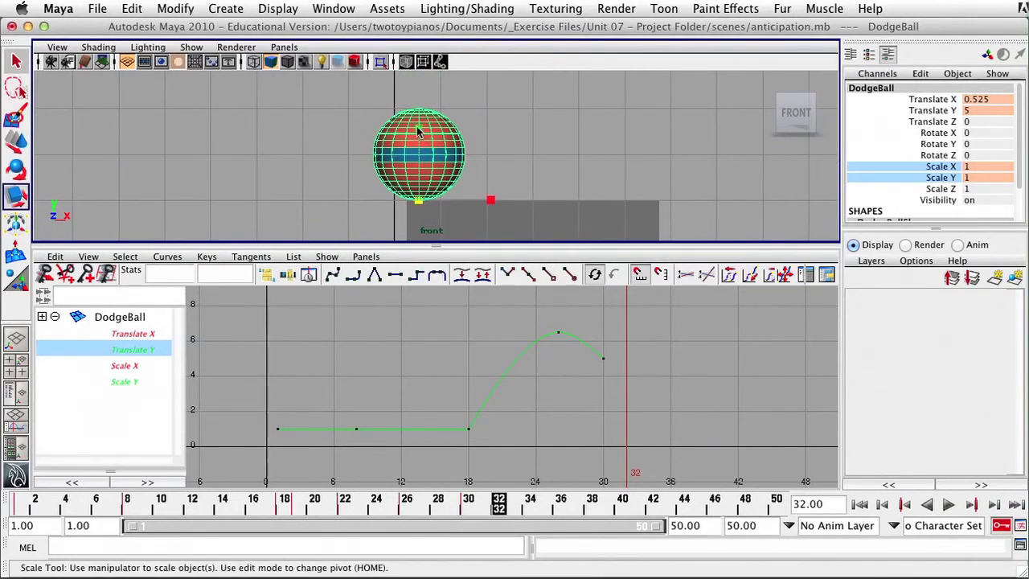
drag(419, 129, 419, 141)
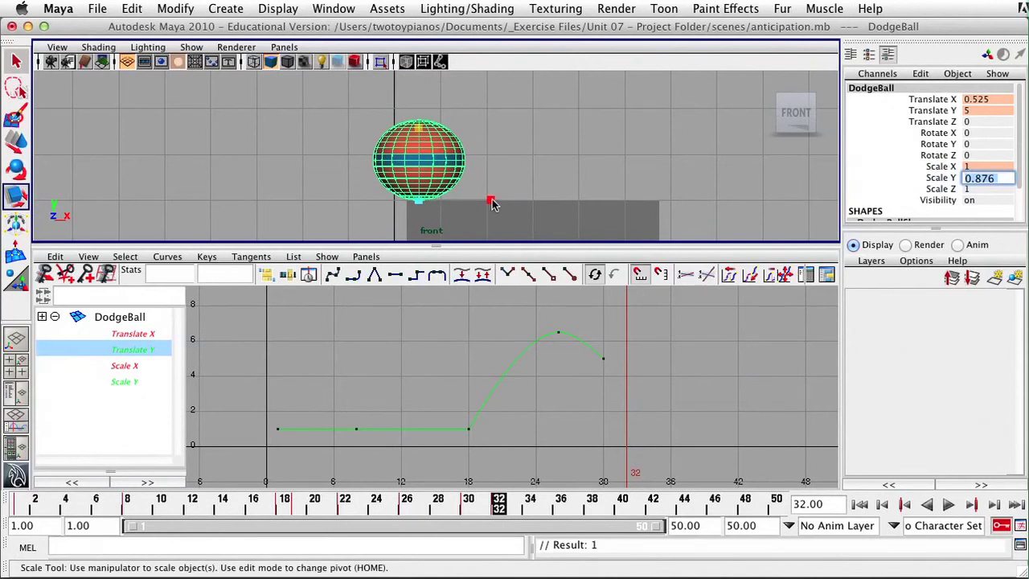
drag(492, 204, 498, 204)
- Return the ball to its round shape at frame 34 by setting Scale X and Scale Y to 1
drag(478, 504, 529, 506)
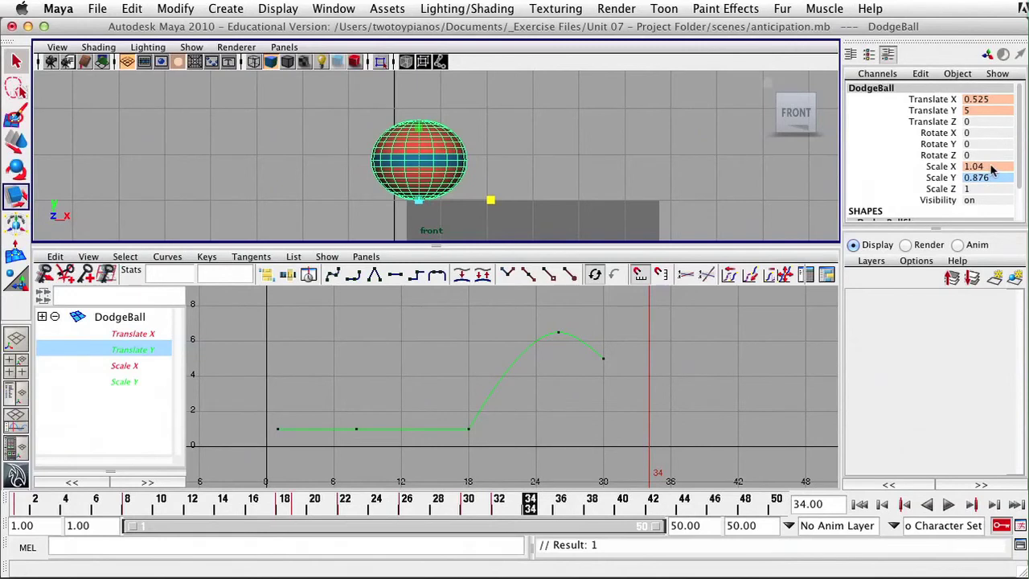
click(994, 179)
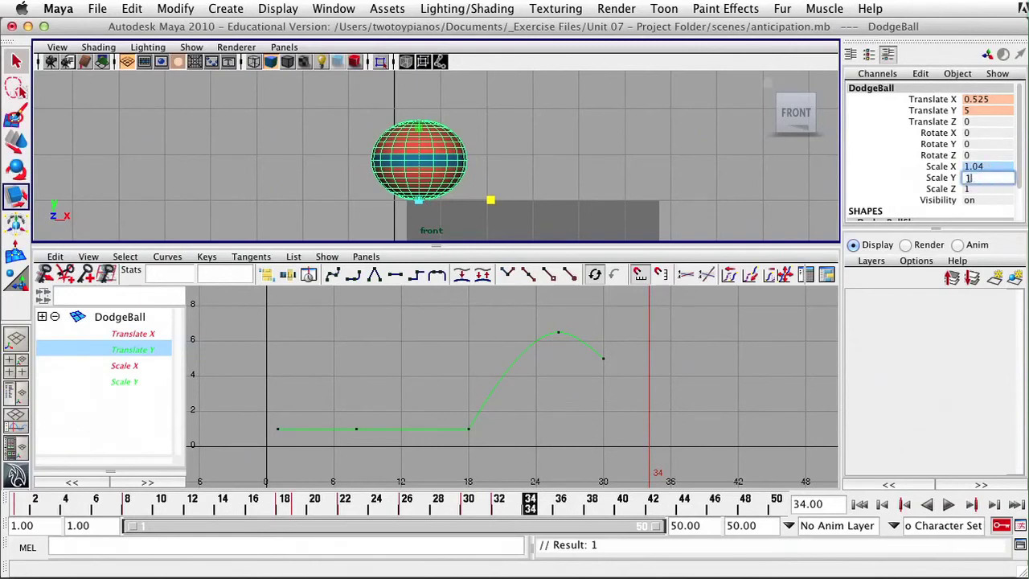
key(Return)
key(alt+v)
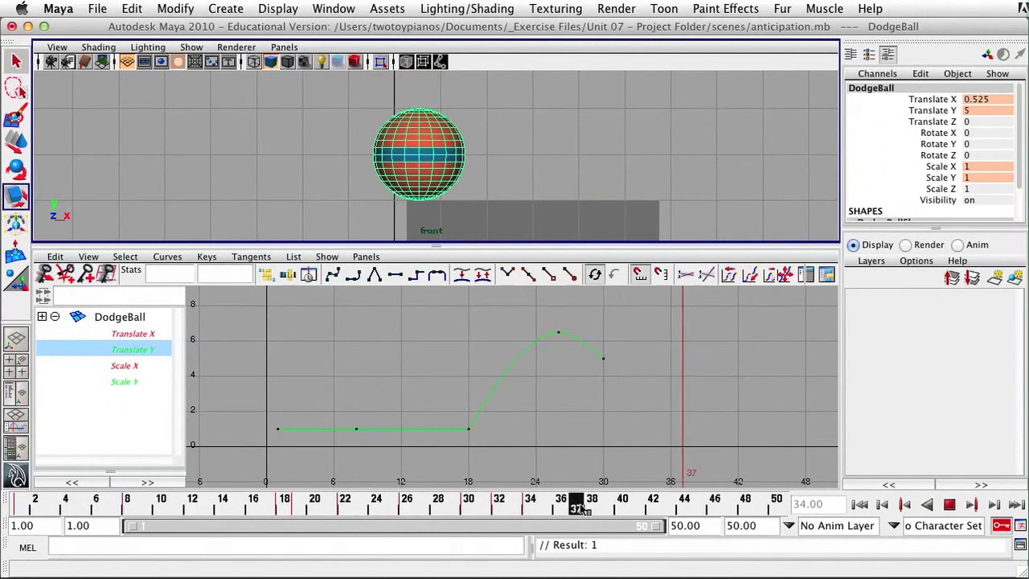
- Deselect the ball and play back the whole jump in a wider front view to judge the motion
key(alt+v)
mouse_move(541, 156)
alt+right_down()
mouse_move(262, 145)
mouse_move(630, 174)
mouse_move(528, 160)
alt+right_up()
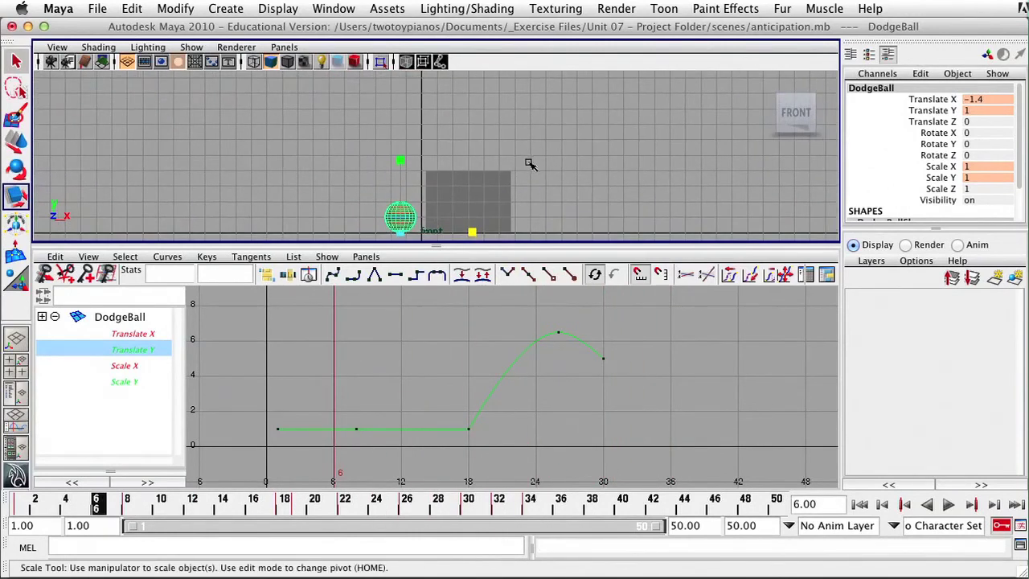
alt+middle_drag(528, 161, 514, 147)
click(565, 153)
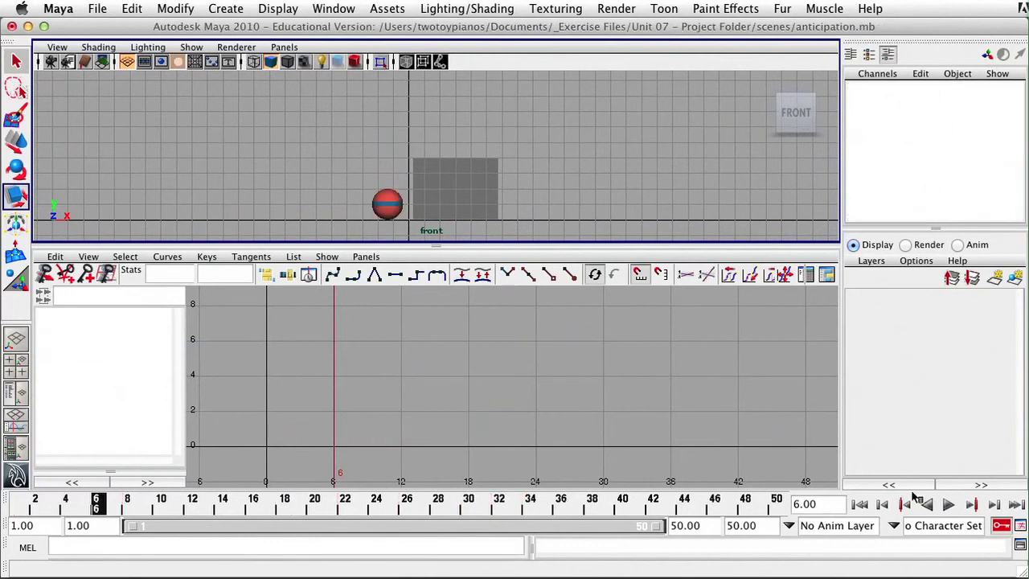
click(948, 504)
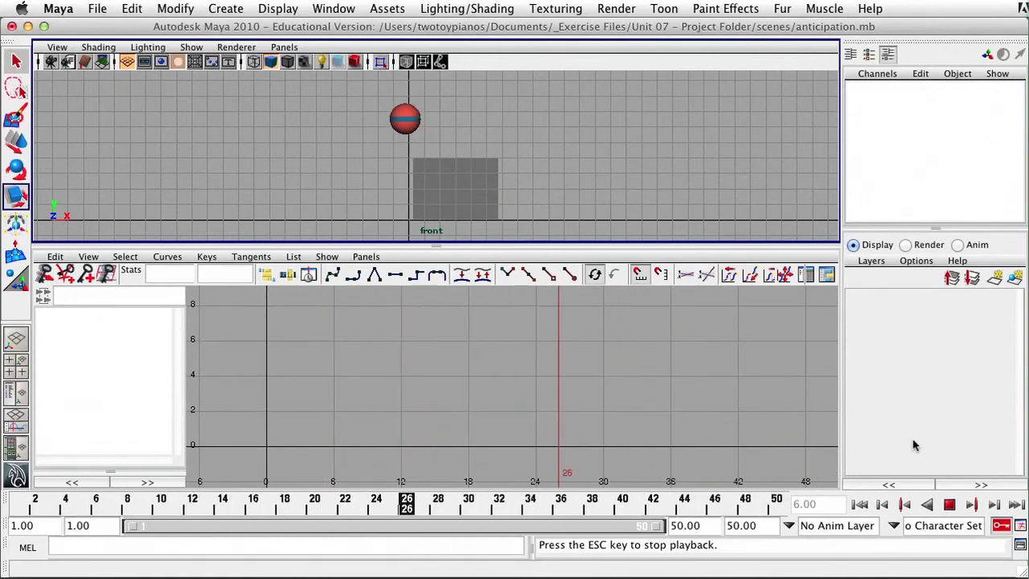
click(948, 504)
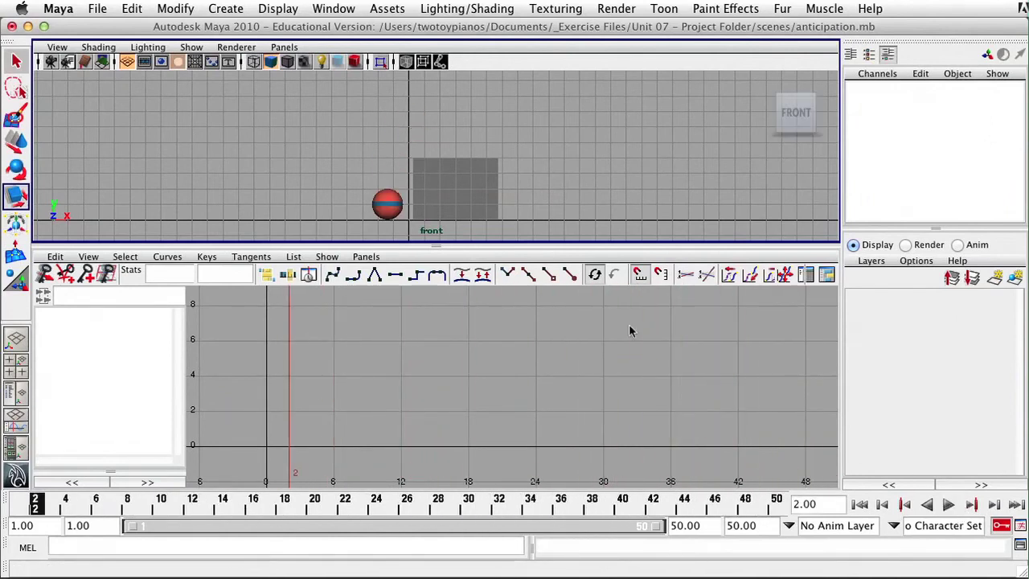
- Raise the ball's Translate X key at frame 30 to about 0.935 so it lands farther onto the box, and play back the jump
click(392, 209)
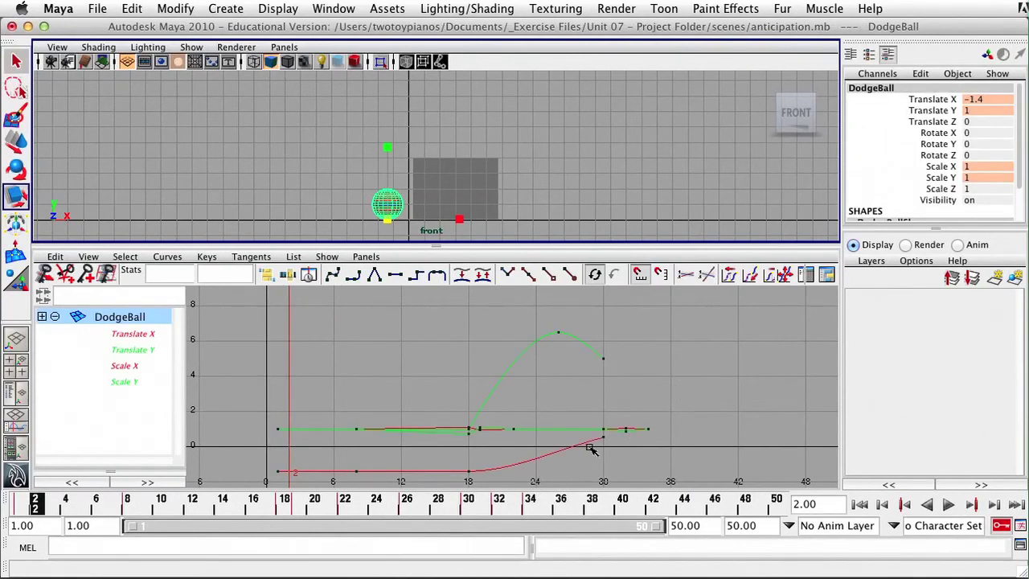
drag(596, 437, 620, 451)
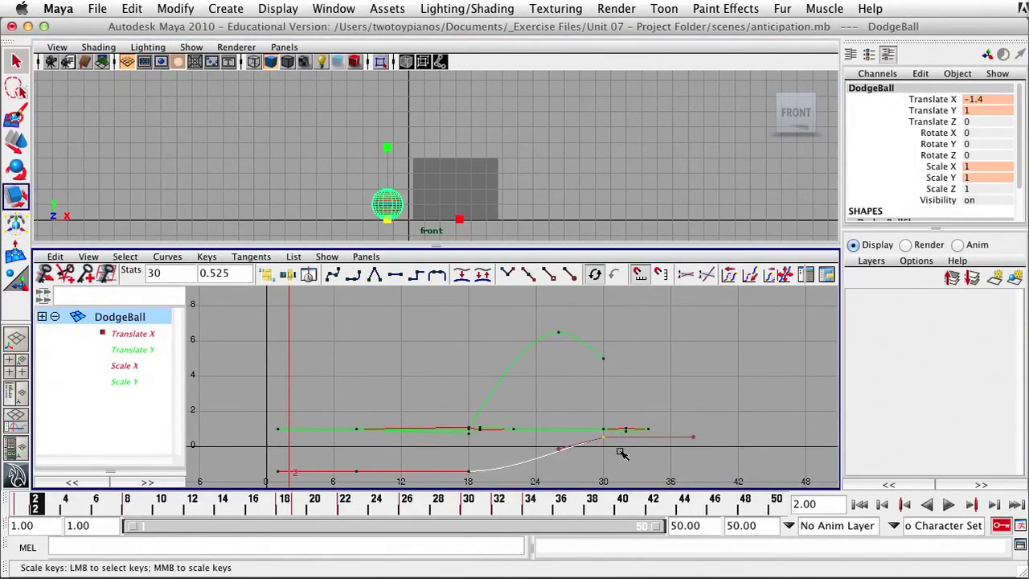
click(145, 335)
drag(490, 515, 474, 517)
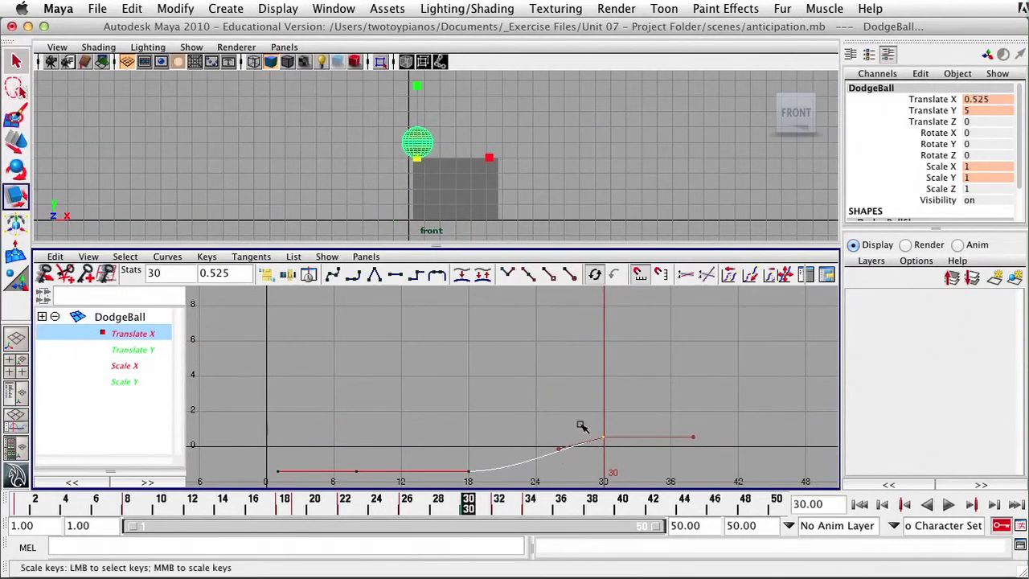
key(w)
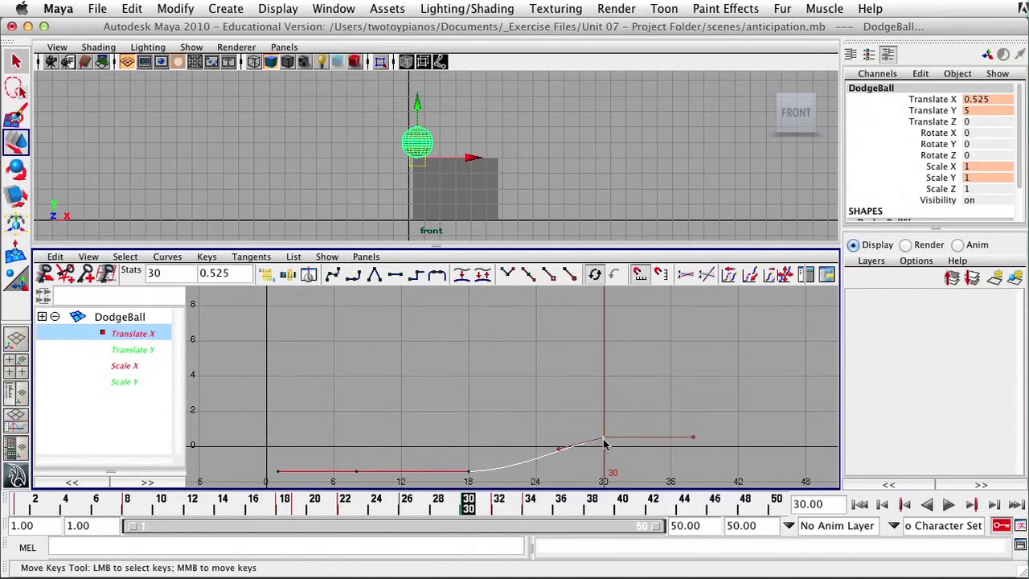
middle_drag(606, 442, 604, 429)
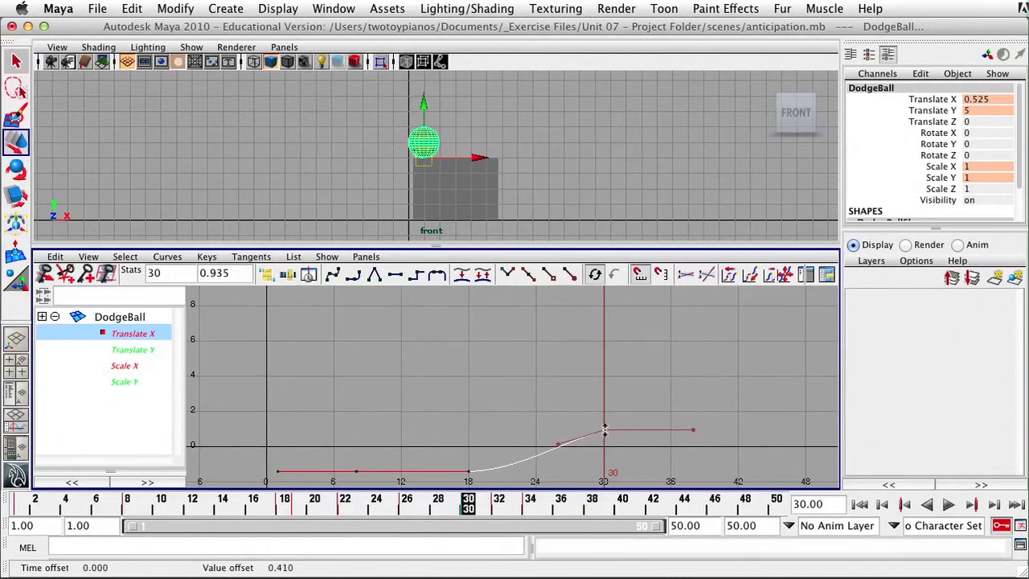
click(703, 412)
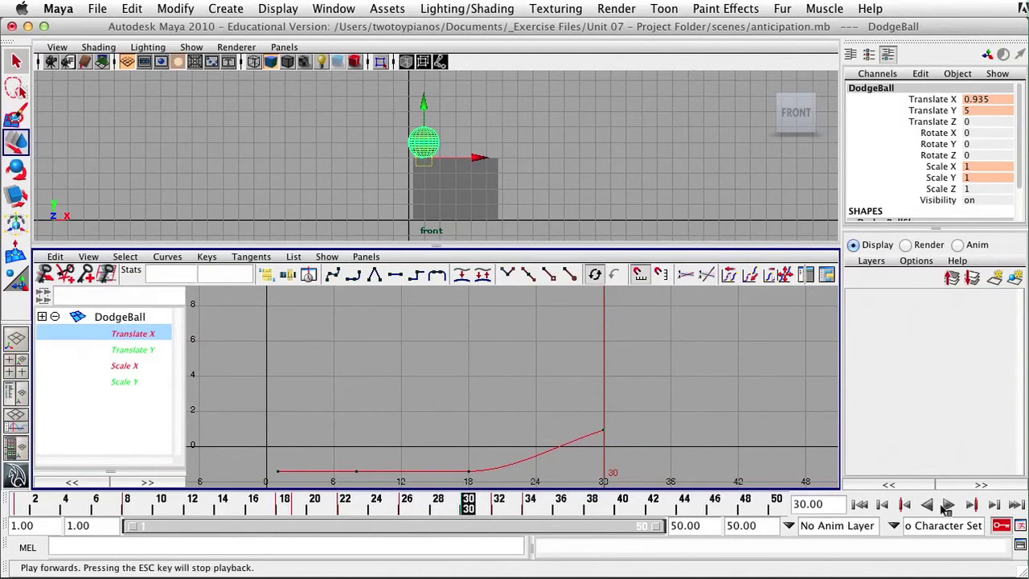
click(948, 504)
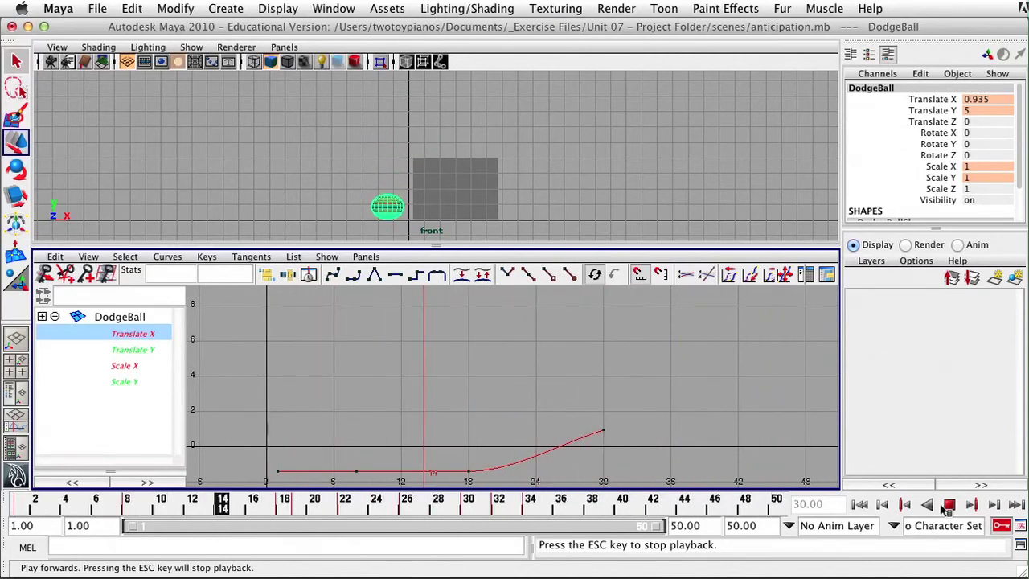
click(947, 506)
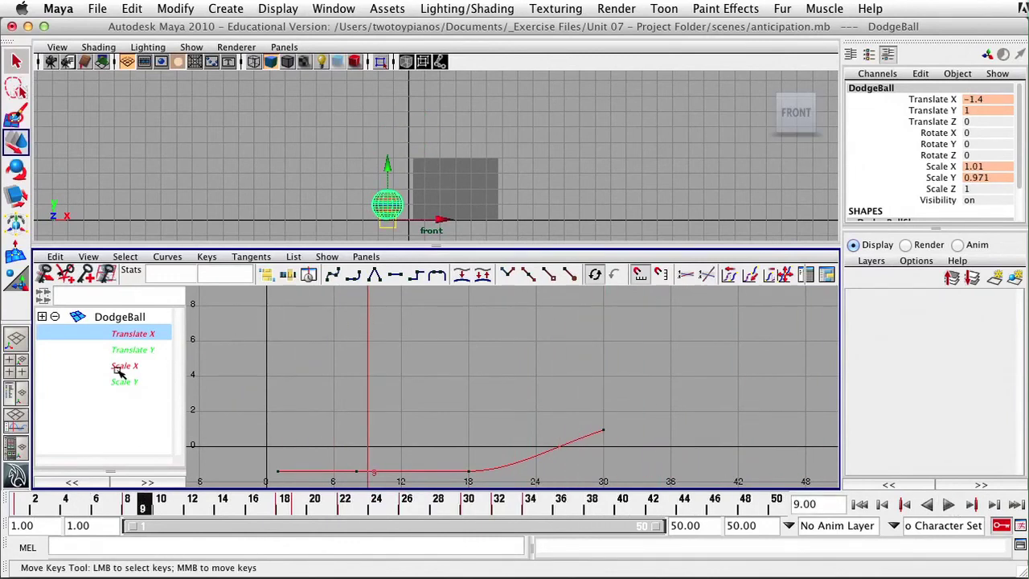
- Break the tangents of the Scale X and Scale Y keys at frame 18 and flatten their incoming handles
drag(118, 370, 111, 384)
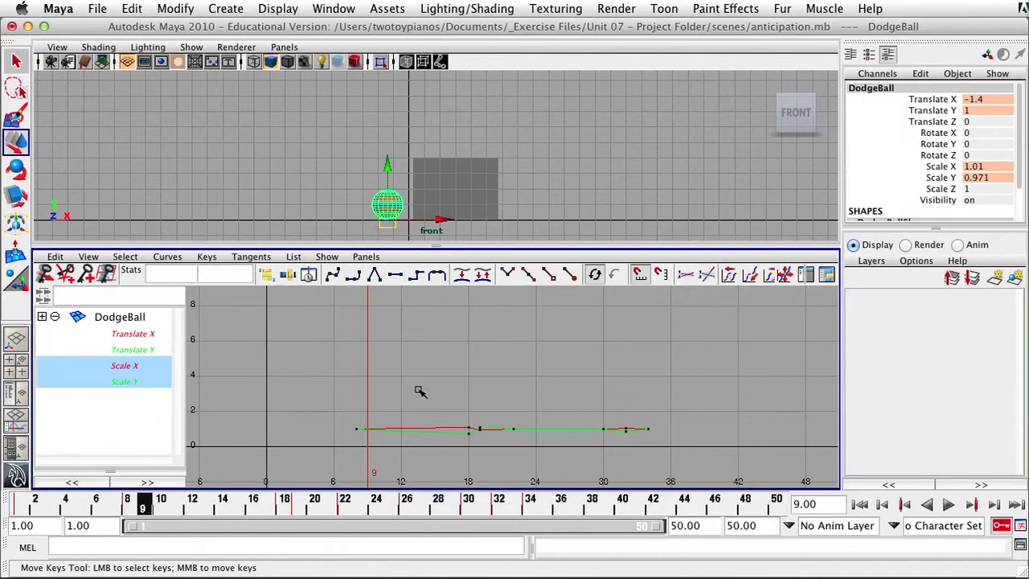
click(88, 257)
click(95, 294)
alt+middle_drag(448, 390, 509, 391)
scroll(517, 390, down, 3)
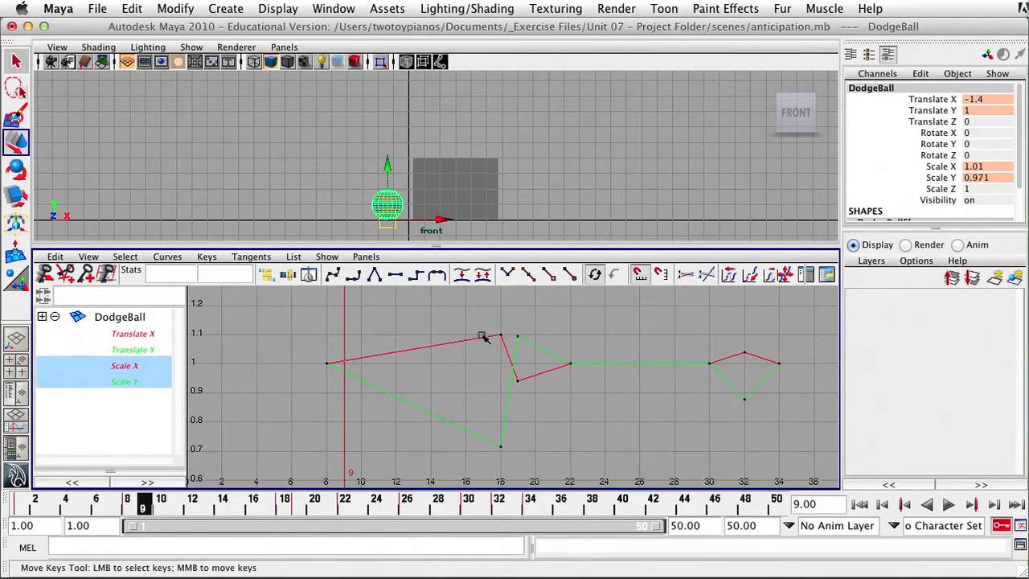
drag(498, 319, 504, 472)
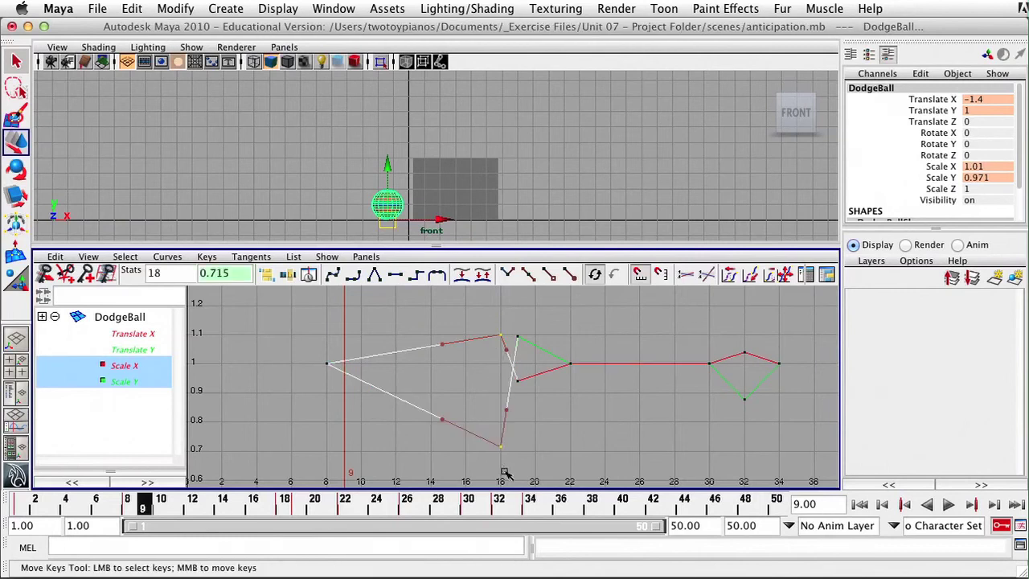
click(507, 274)
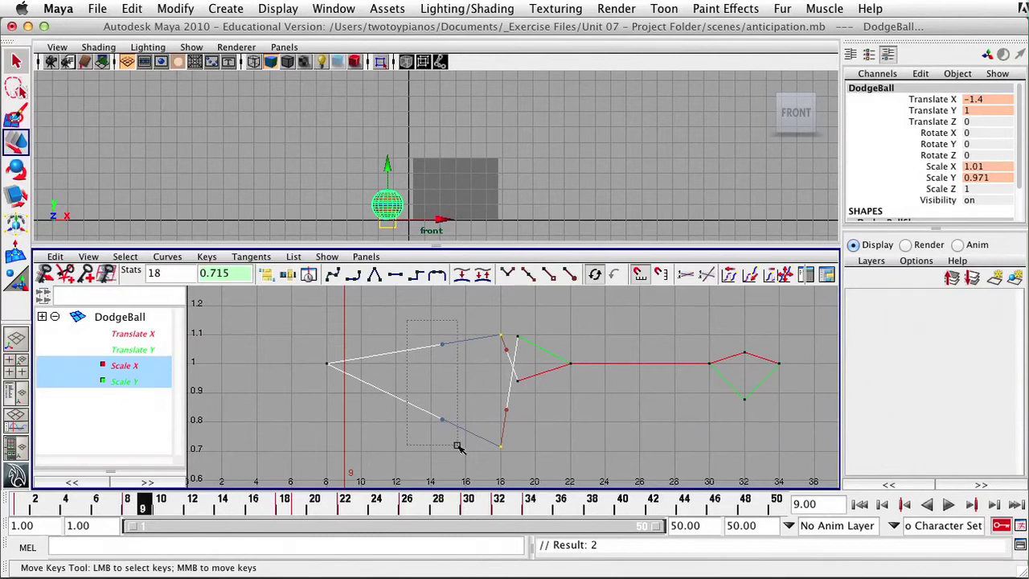
drag(458, 446, 458, 447)
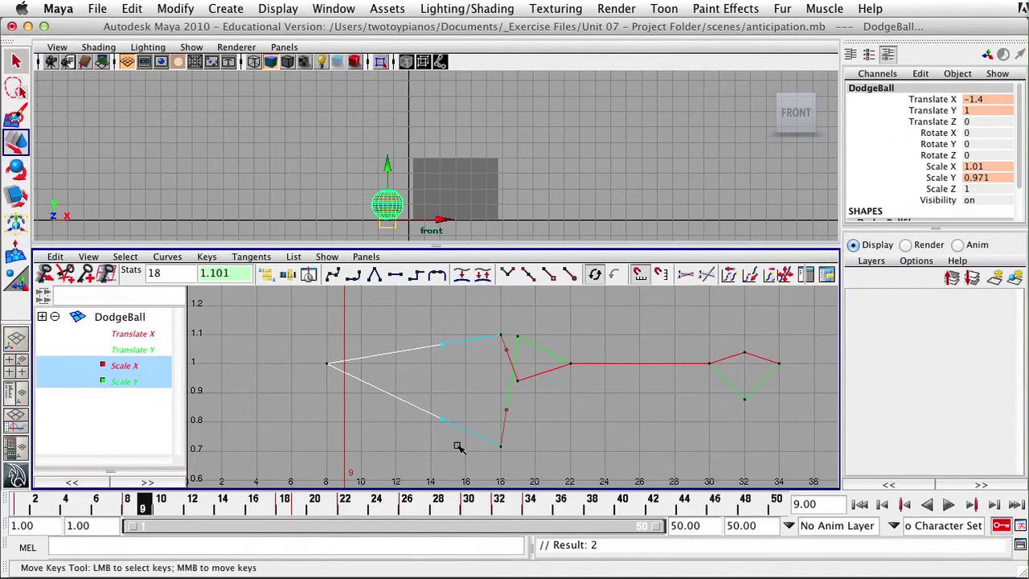
click(394, 274)
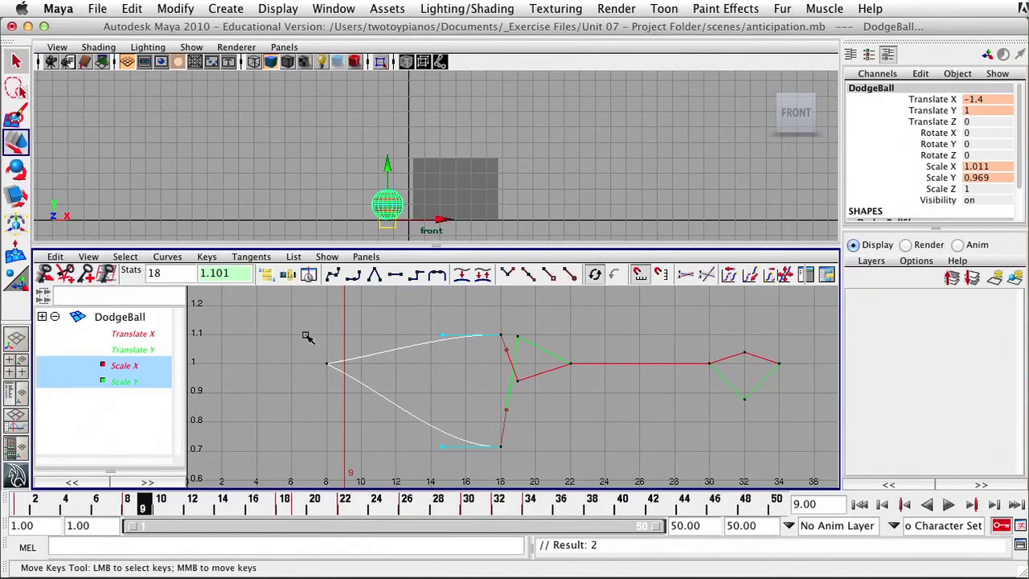
- Steepen the outgoing tangents of the frame 8 scale keys, Scale X upward and Scale Y downward, and play back the animation
drag(344, 396, 329, 387)
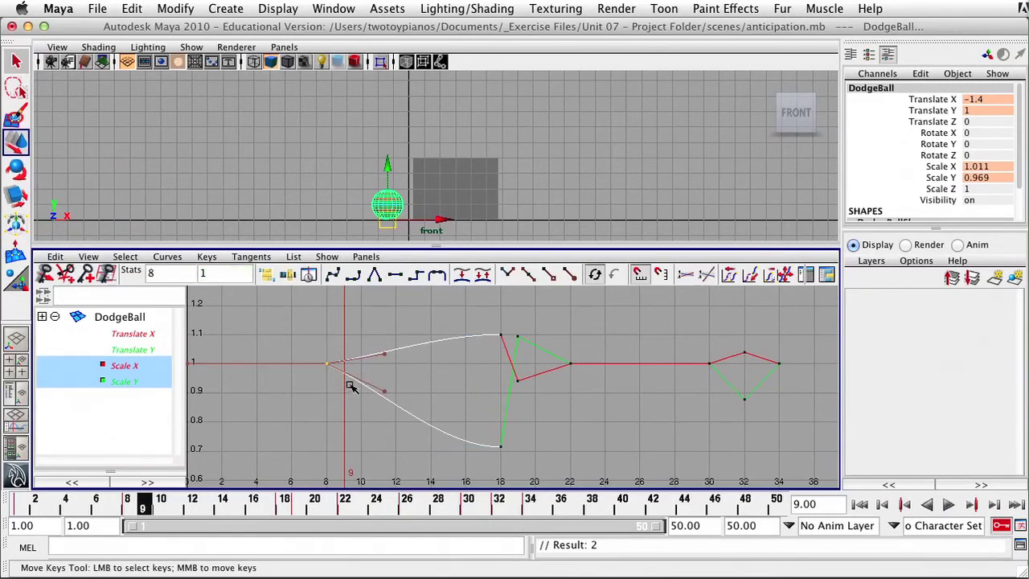
click(507, 274)
click(385, 355)
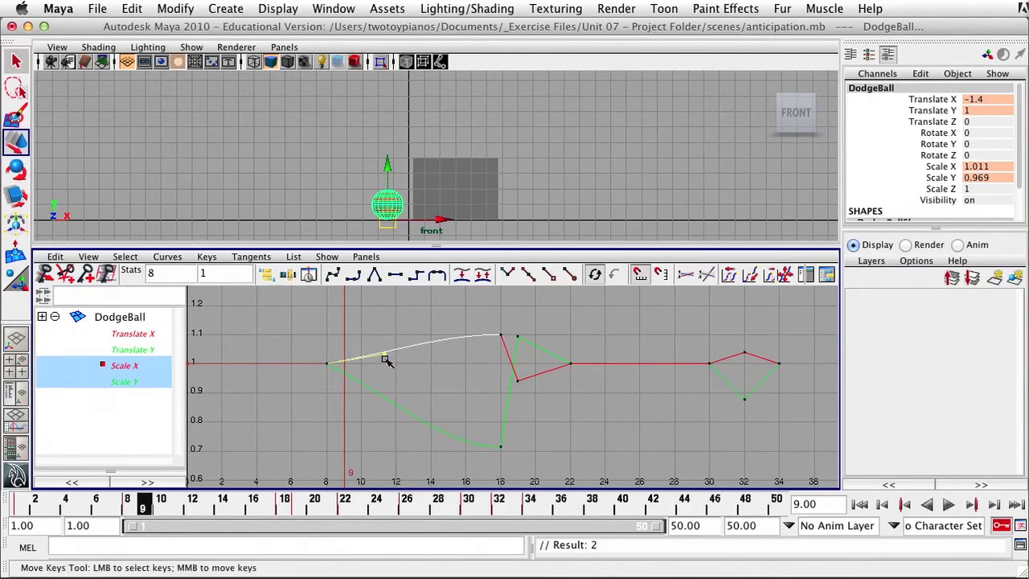
middle_drag(385, 359, 383, 344)
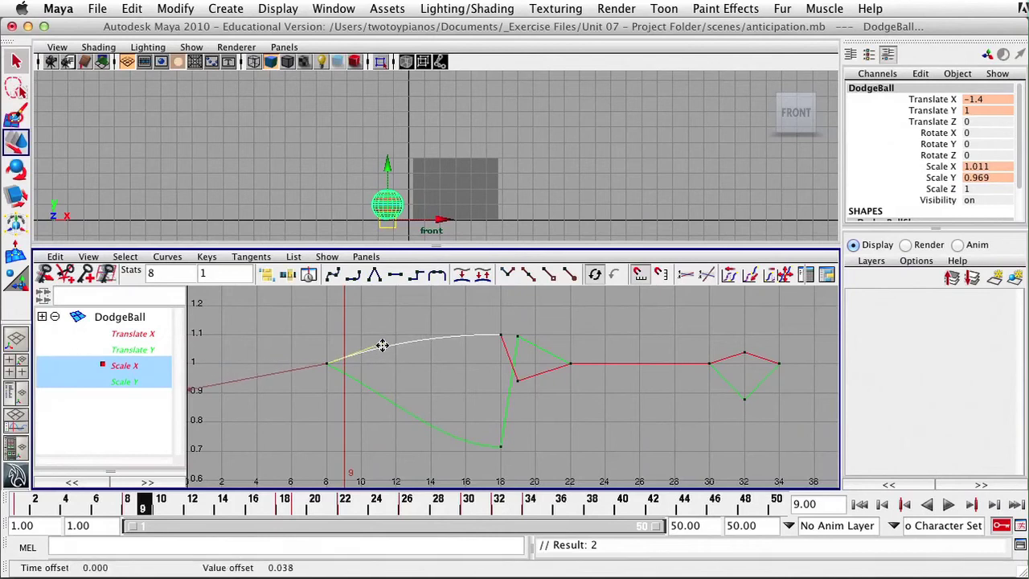
drag(341, 393, 342, 394)
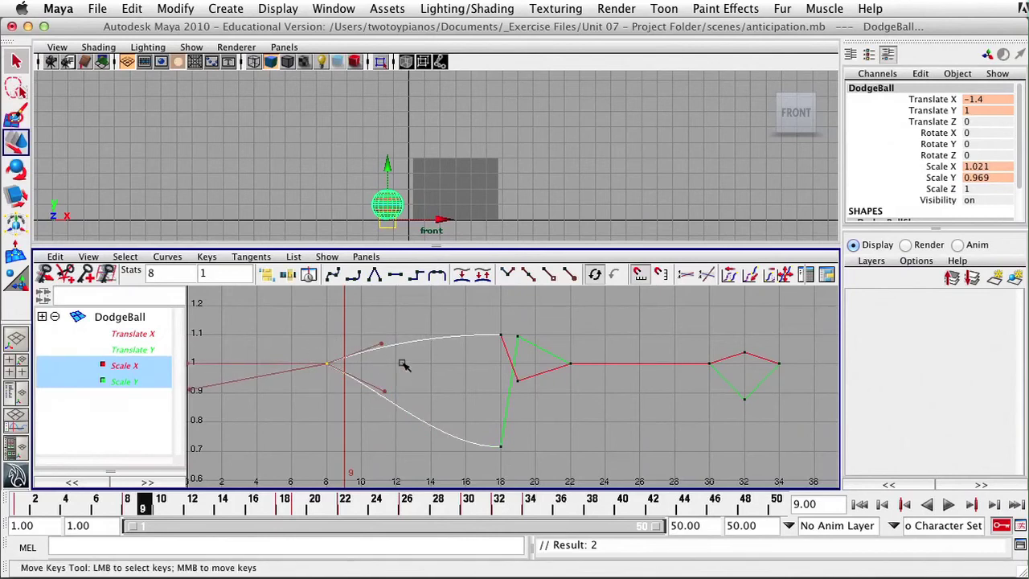
click(378, 395)
middle_drag(384, 390, 372, 404)
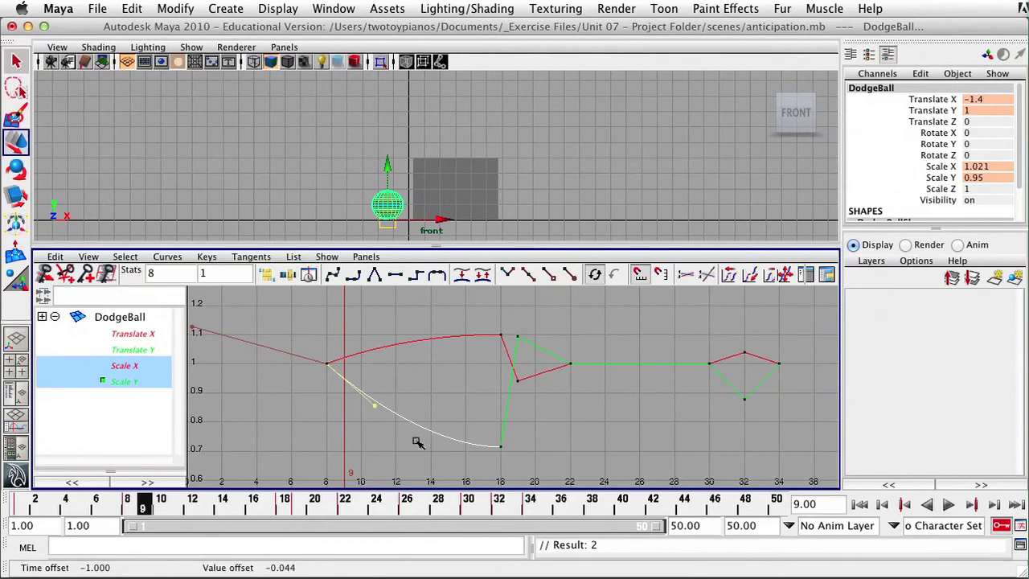
click(530, 166)
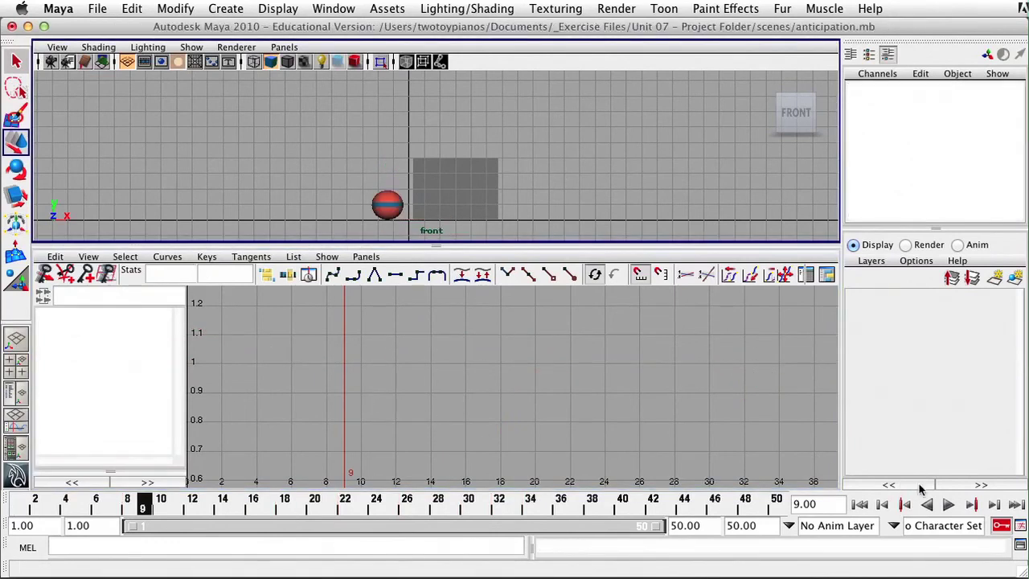
click(949, 504)
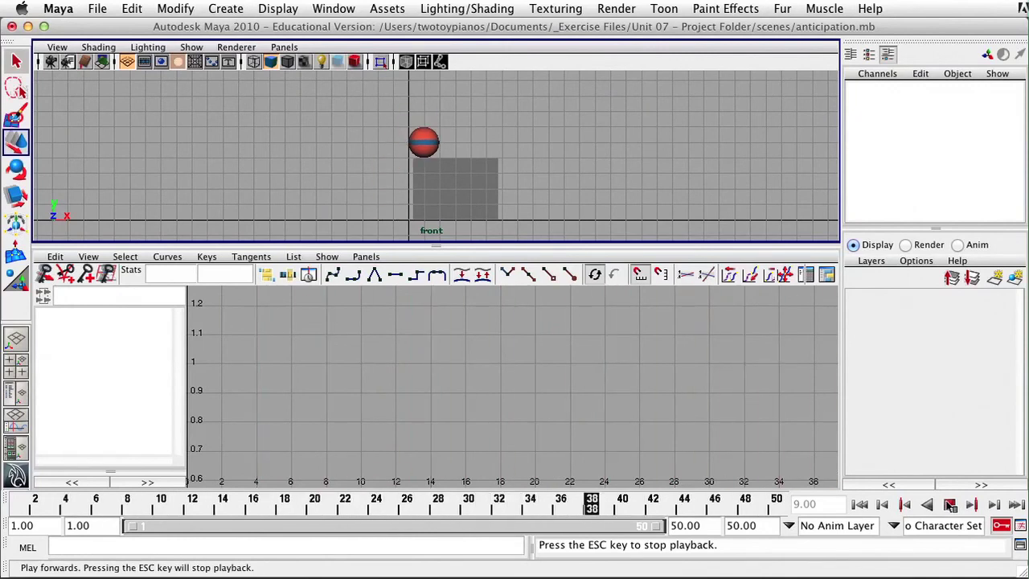
key(Escape)
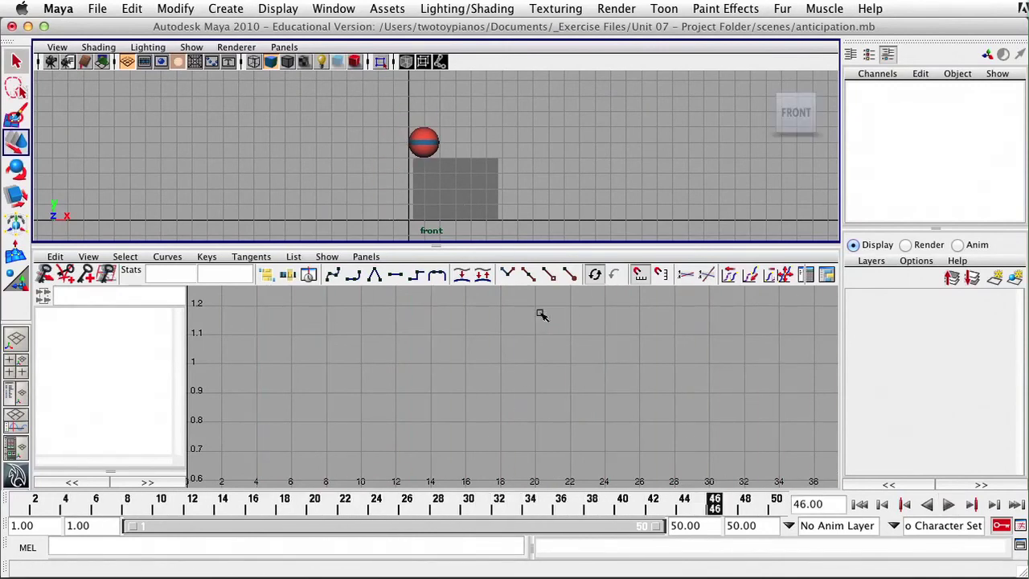
- Frame all of the ball's animation curves and scrub from frame 8 to 18 to review the anticipation timing
click(423, 143)
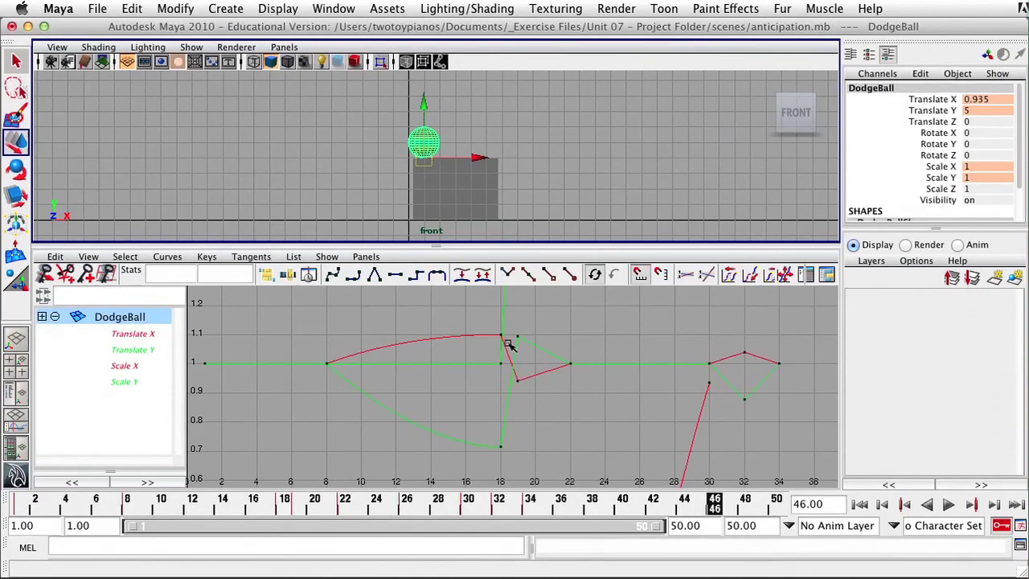
scroll(587, 385, down, 10)
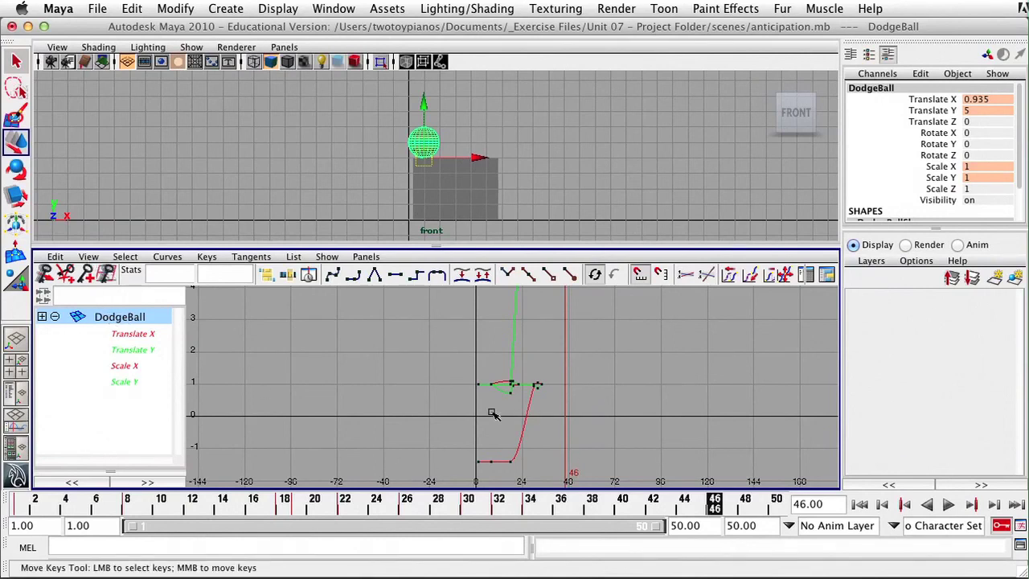
click(89, 257)
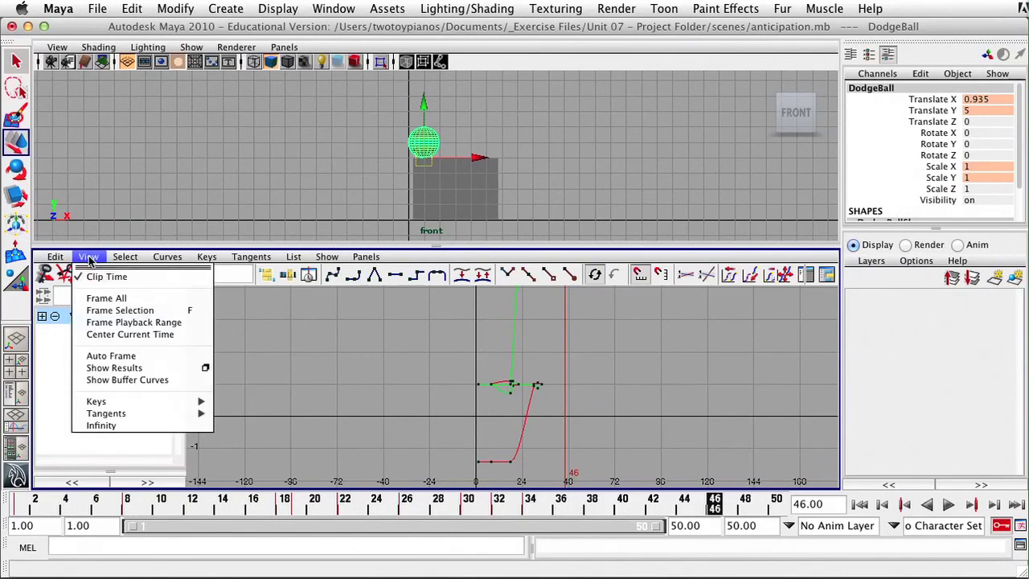
click(106, 299)
key(f)
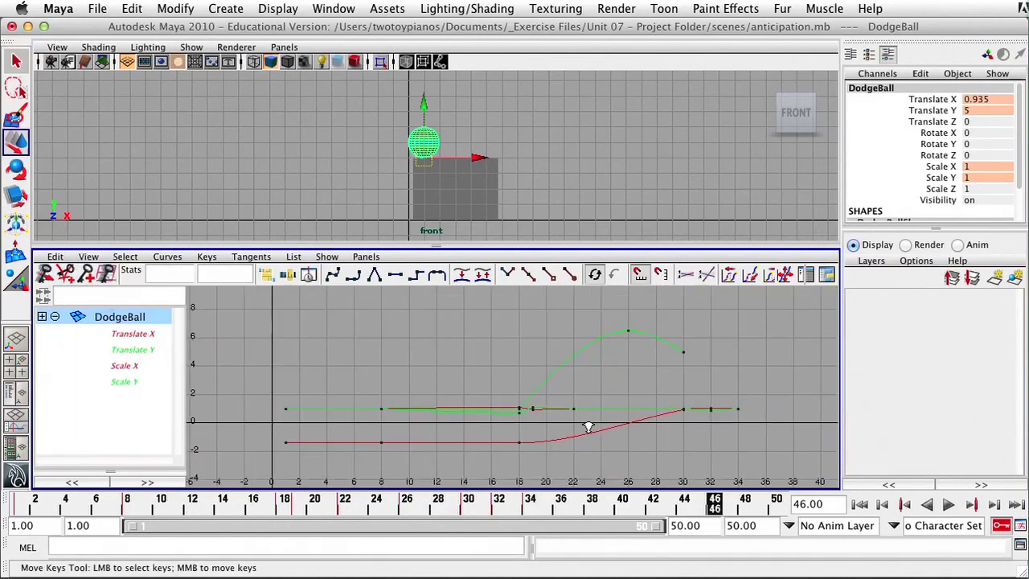
key(alt+v)
click(128, 506)
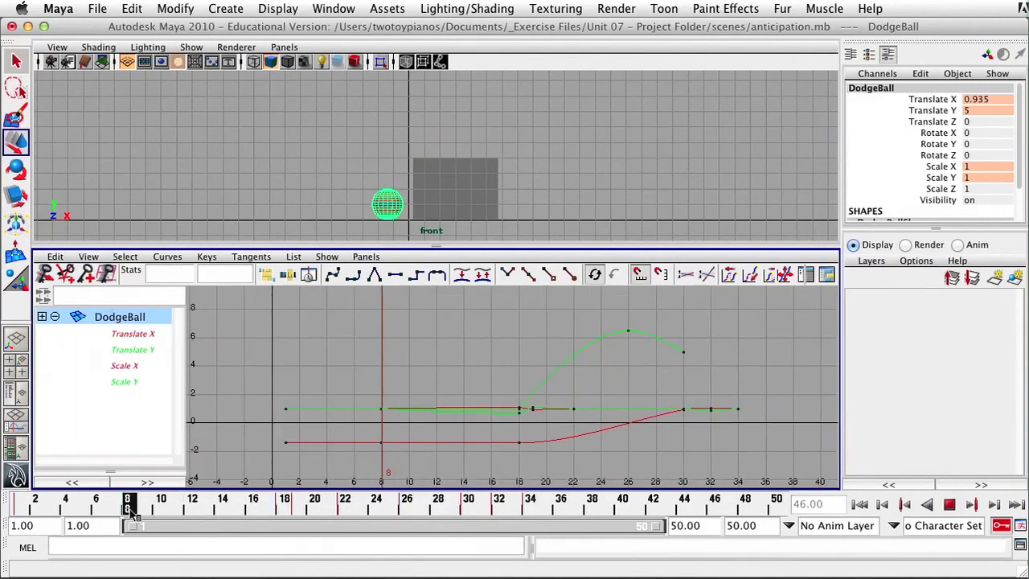
mouse_move(129, 511)
mouse_down()
mouse_move(283, 510)
mouse_move(84, 514)
mouse_move(285, 526)
mouse_up()
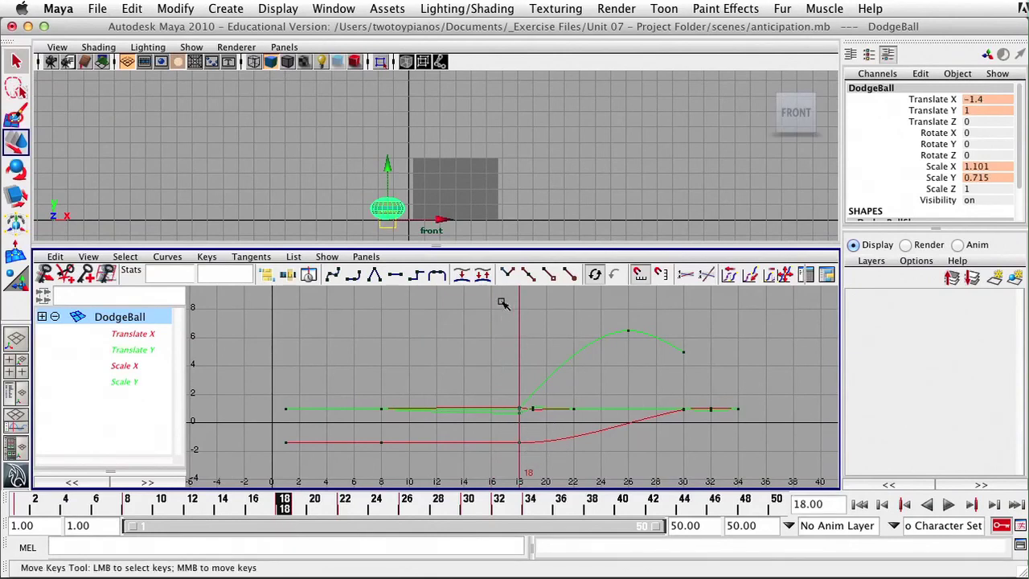
- Shift all of the ball's keys from frame 18 onward two frames later to lengthen the anticipation
drag(530, 332, 755, 492)
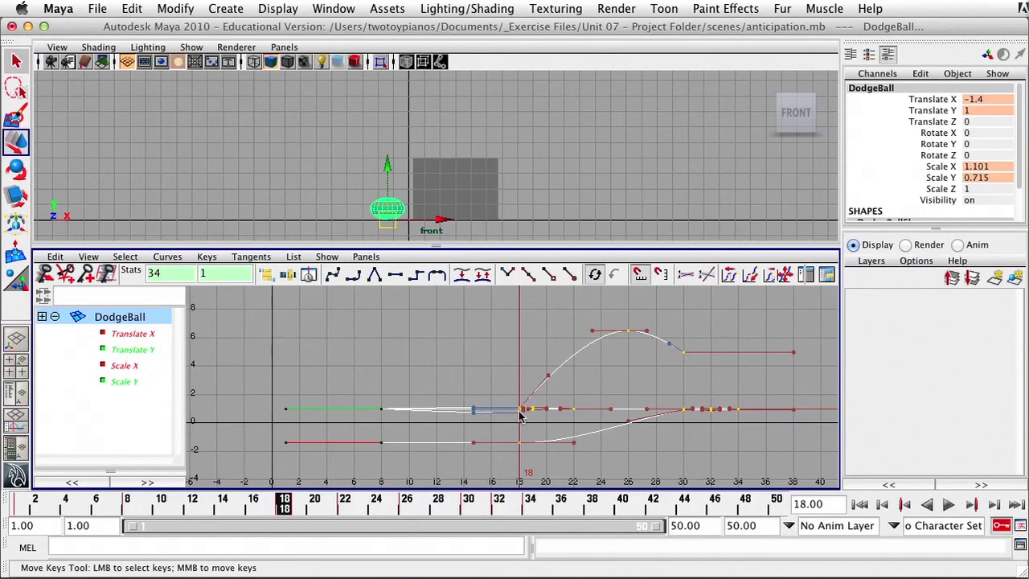
middle_click(520, 416)
middle_drag(525, 411, 532, 412)
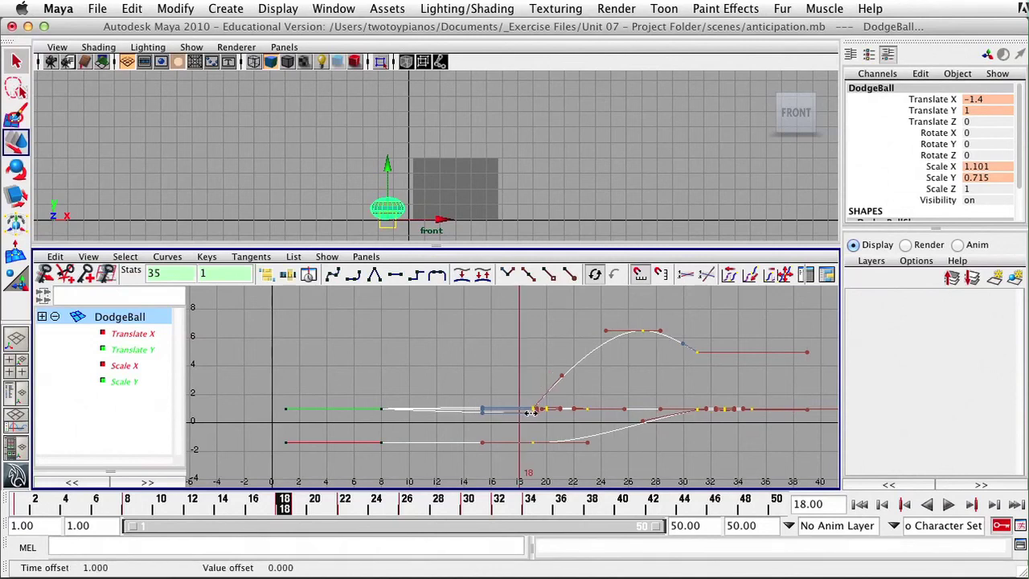
middle_drag(538, 412, 546, 416)
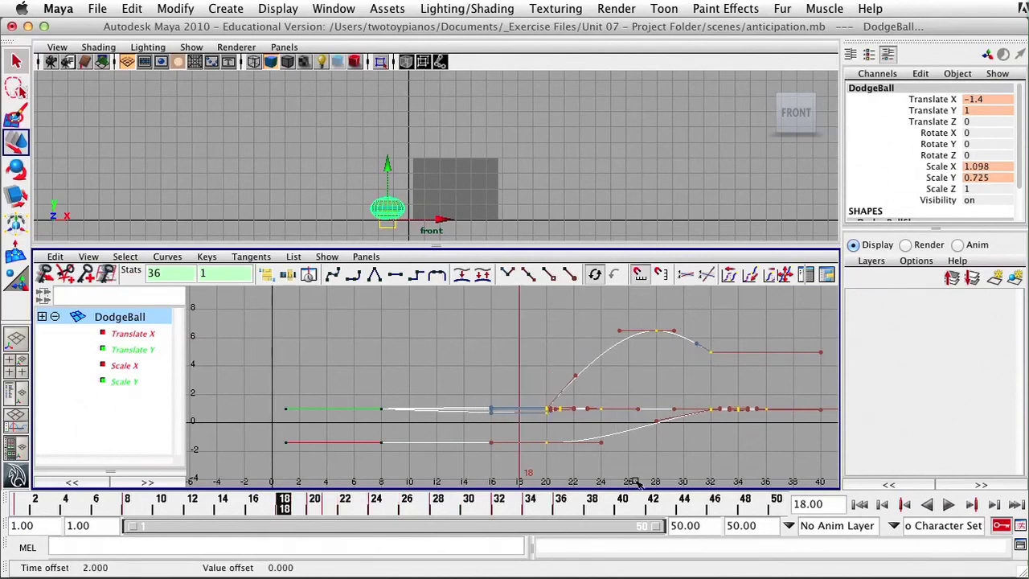
- Deselect the ball, play back the animation to review the anticipation timing, and return to frame 1
click(544, 115)
click(952, 504)
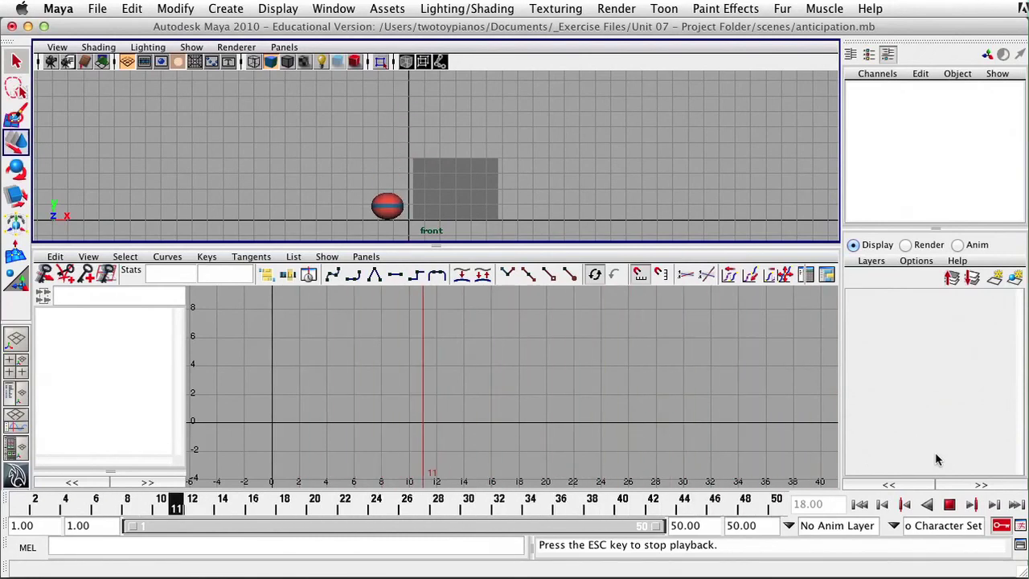
click(949, 505)
key(alt+v)
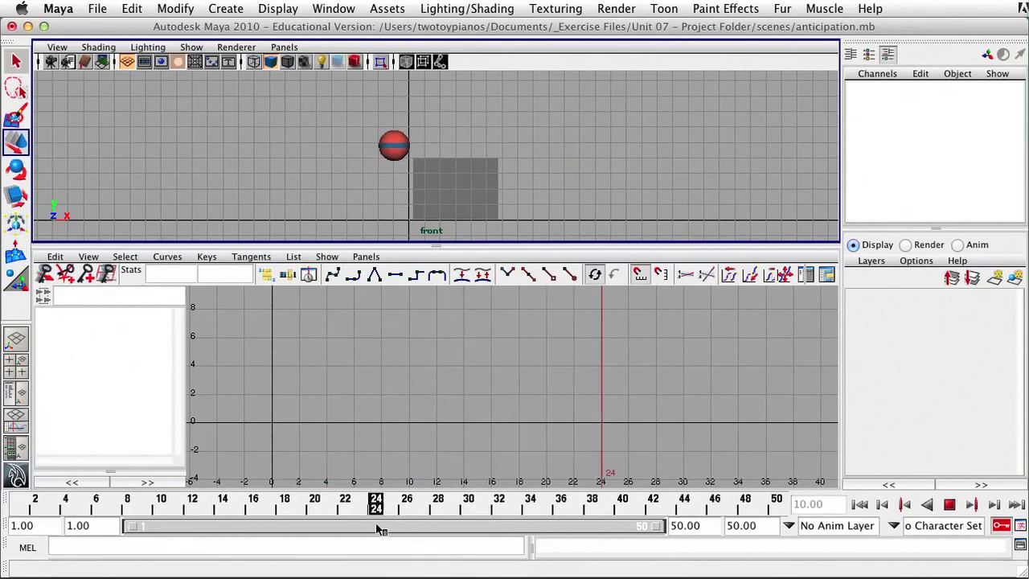
mouse_move(377, 523)
mouse_down()
mouse_move(36, 524)
mouse_move(4, 540)
mouse_up()
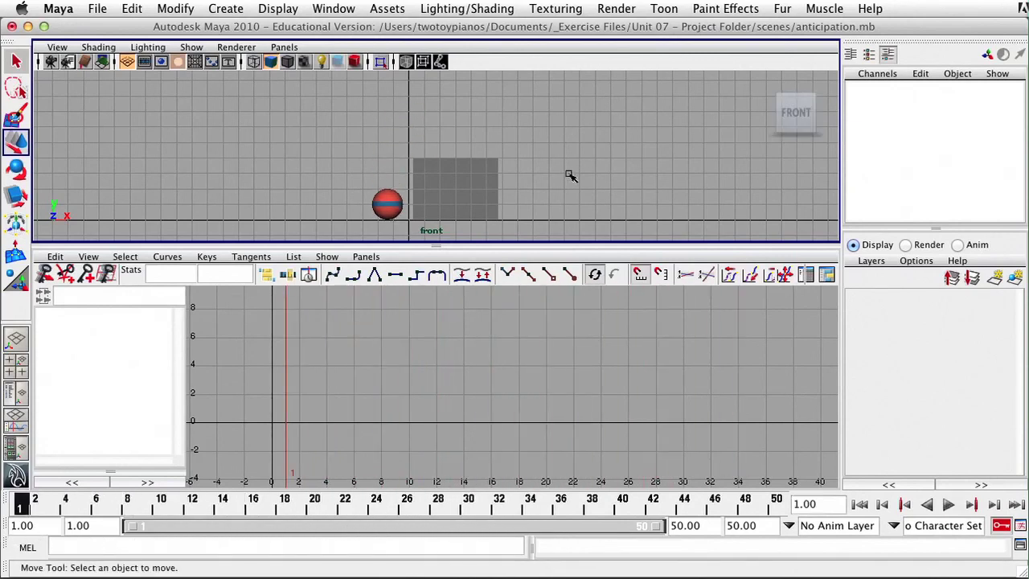
- Enlarge the front view to fill the workspace and play back the full jump onto the box
key(space)
alt+right_drag(433, 265, 657, 319)
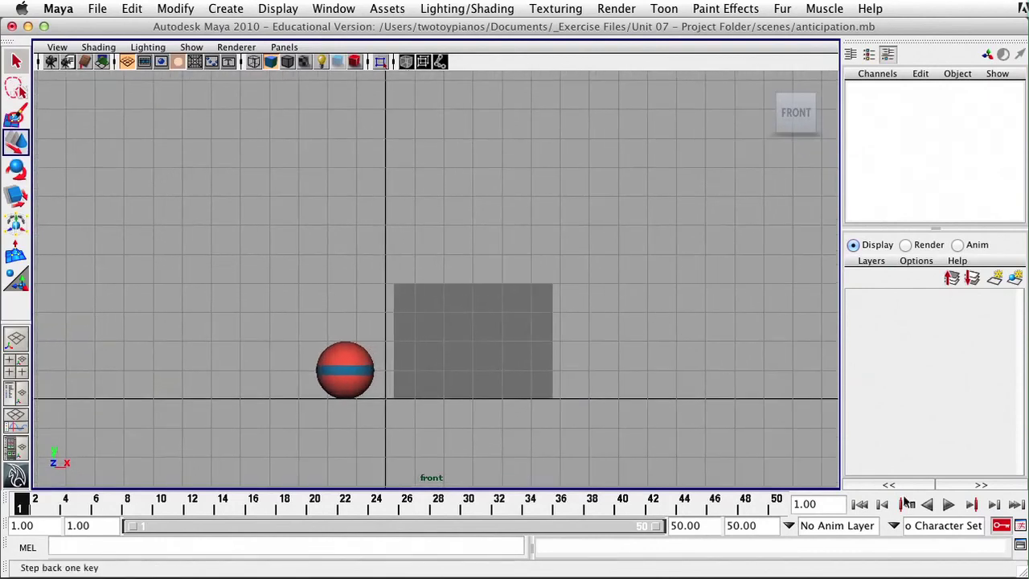
click(949, 504)
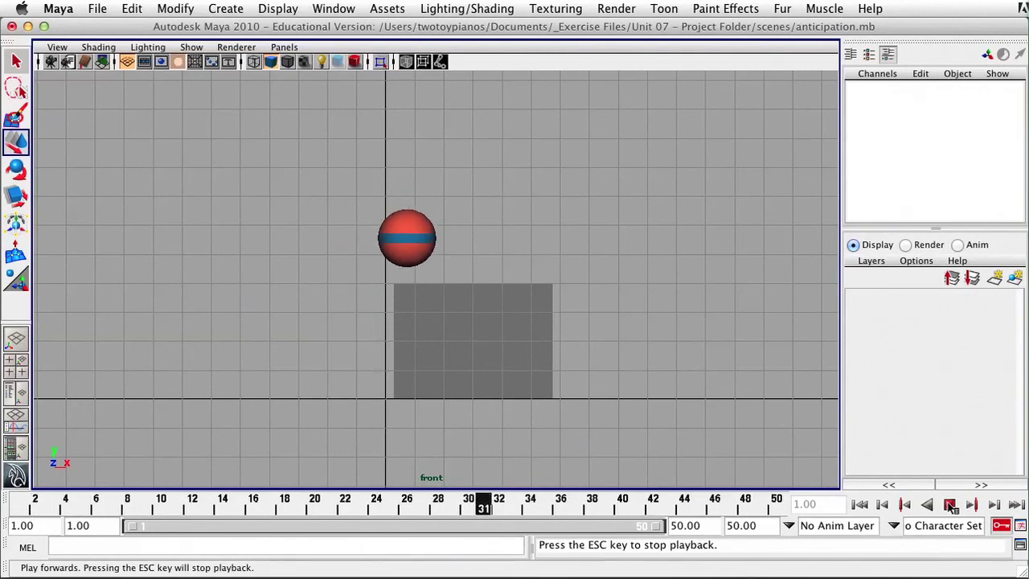
key(Escape)
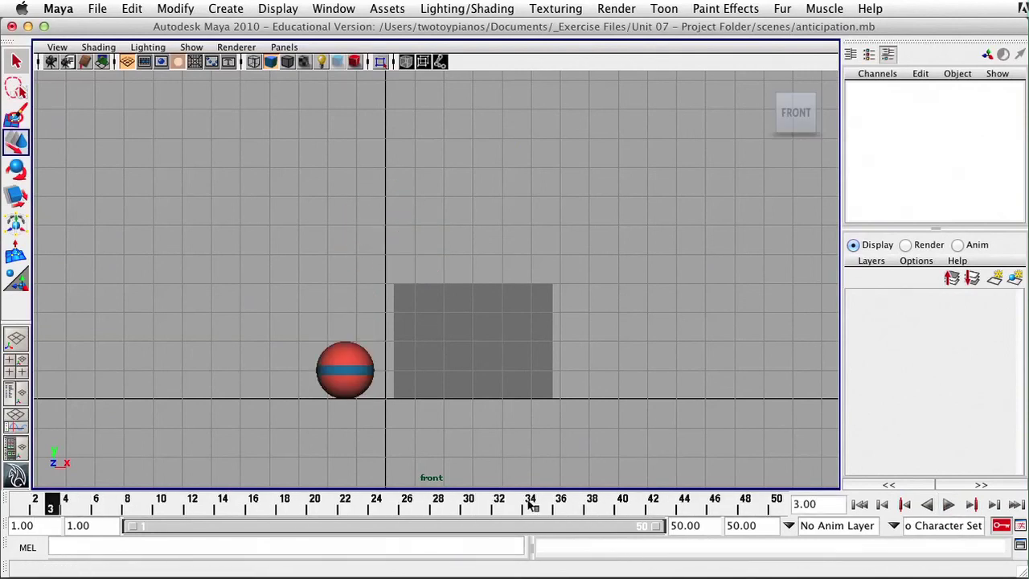